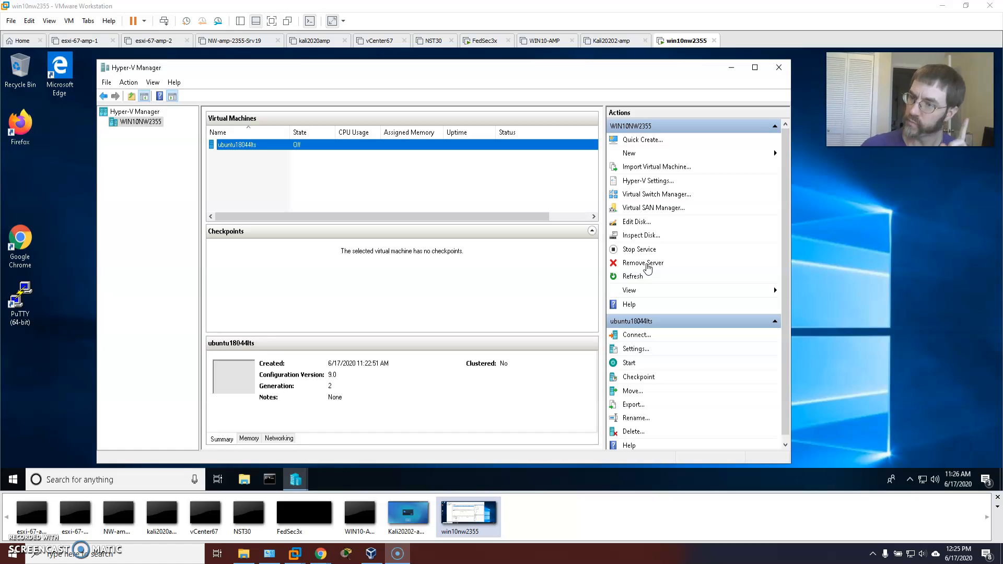
Step: Remove the WIN10NW2355 server from the manager and reconnect to the local computer as the virtualization server
left_click(640, 263)
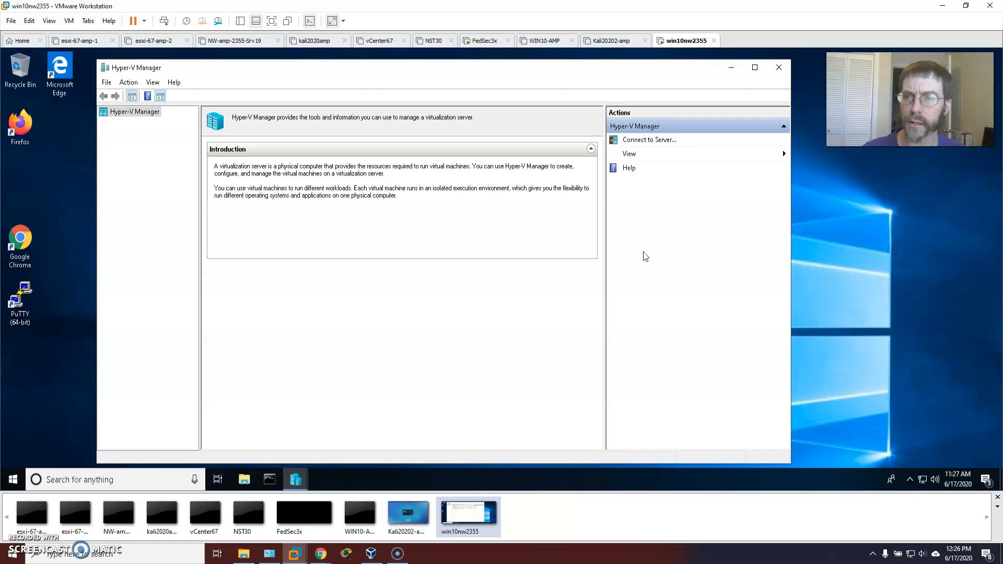
left_click(632, 139)
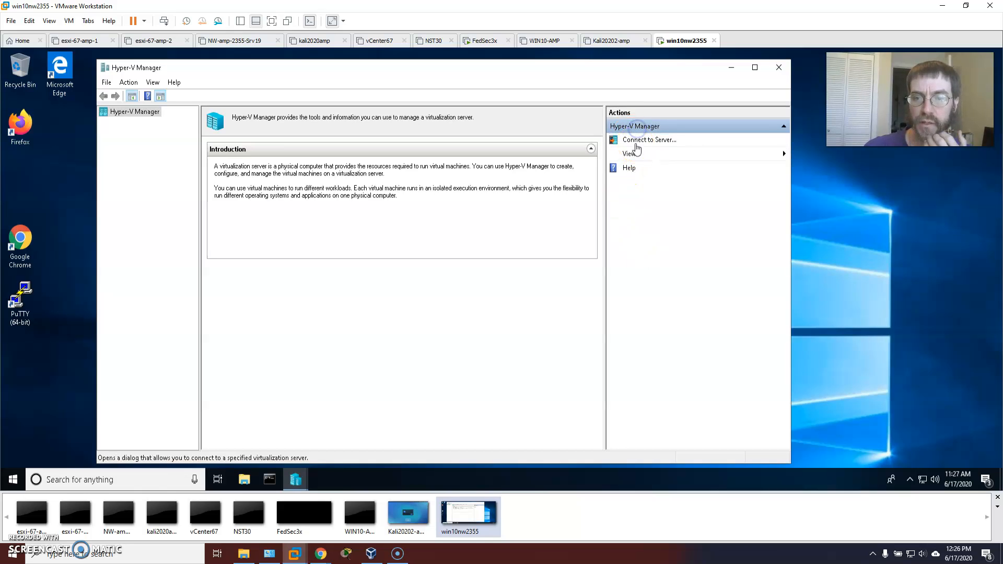
left_click(365, 242)
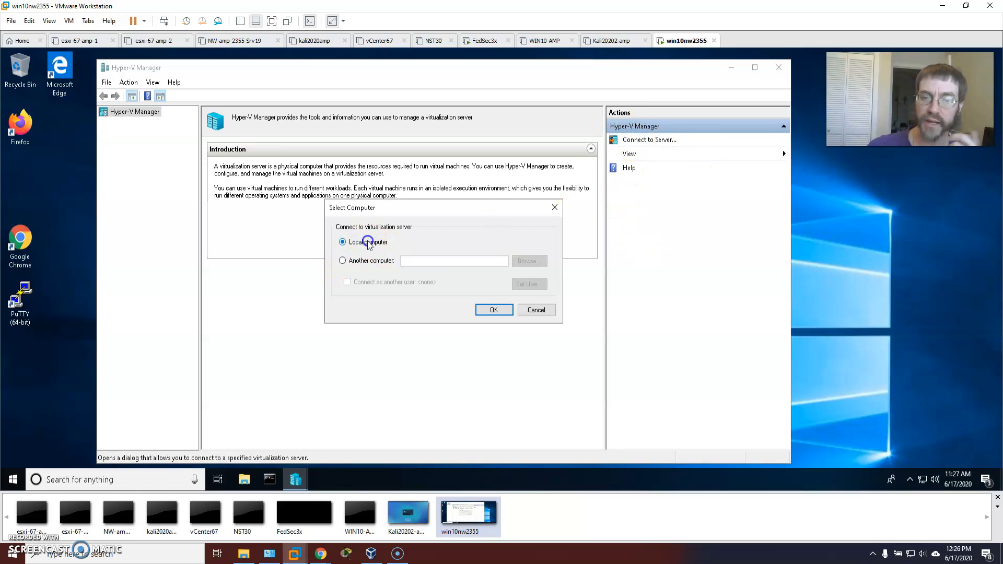
left_click(494, 312)
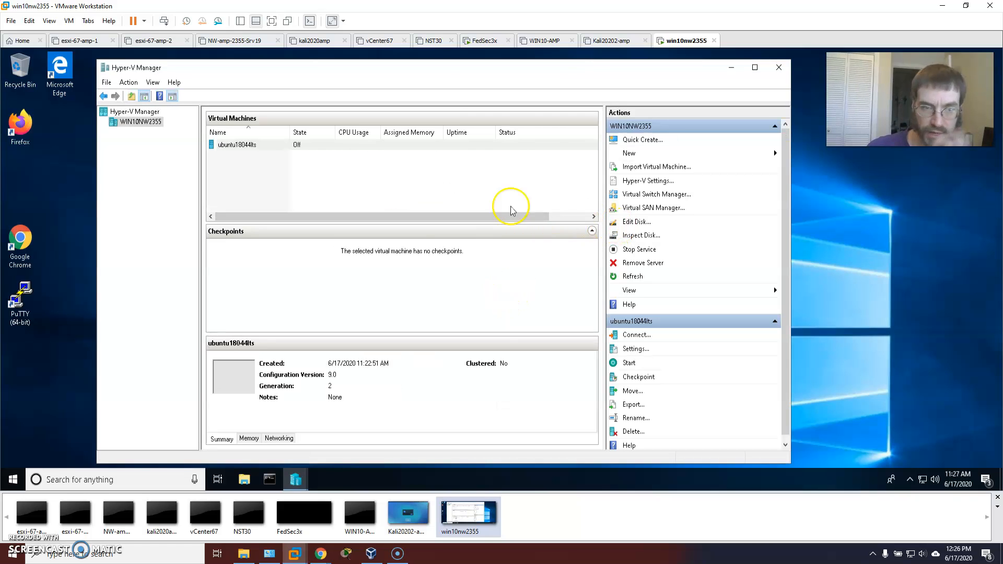
Step: Delete the ubuntu18044lts virtual machine from the WIN10NW2355 server and confirm the deletion
left_click(253, 144)
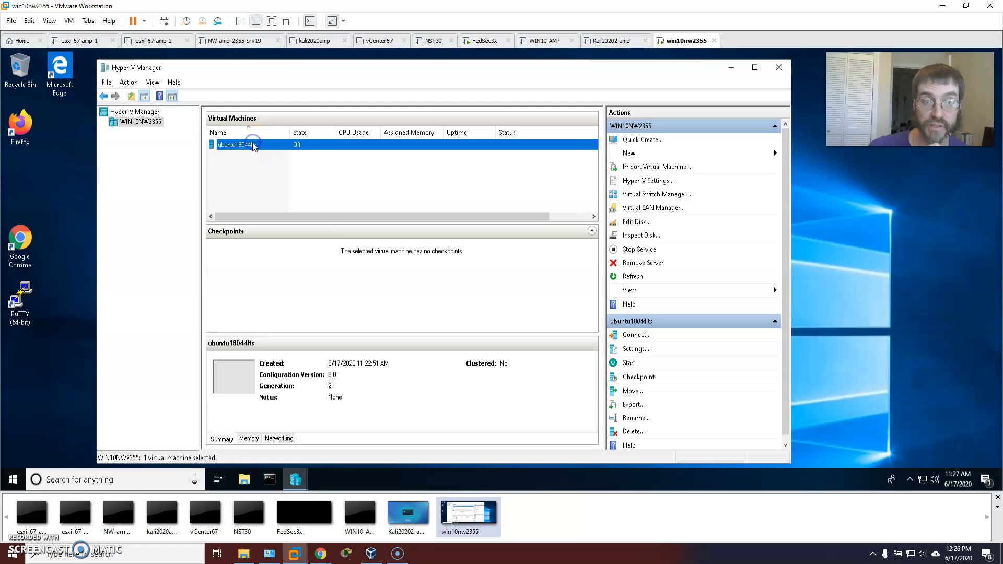
right_click(253, 144)
left_click(689, 100)
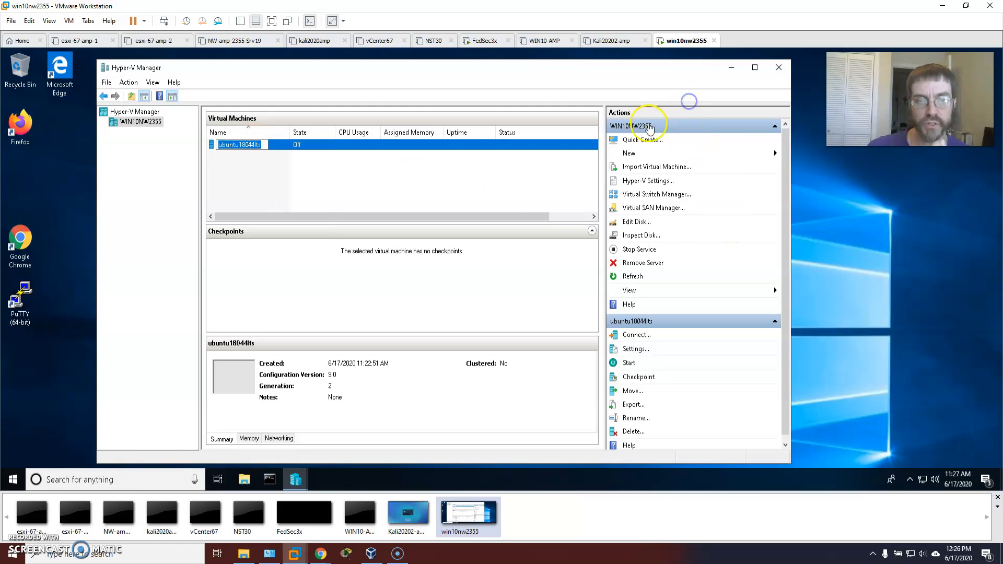
left_click(258, 157)
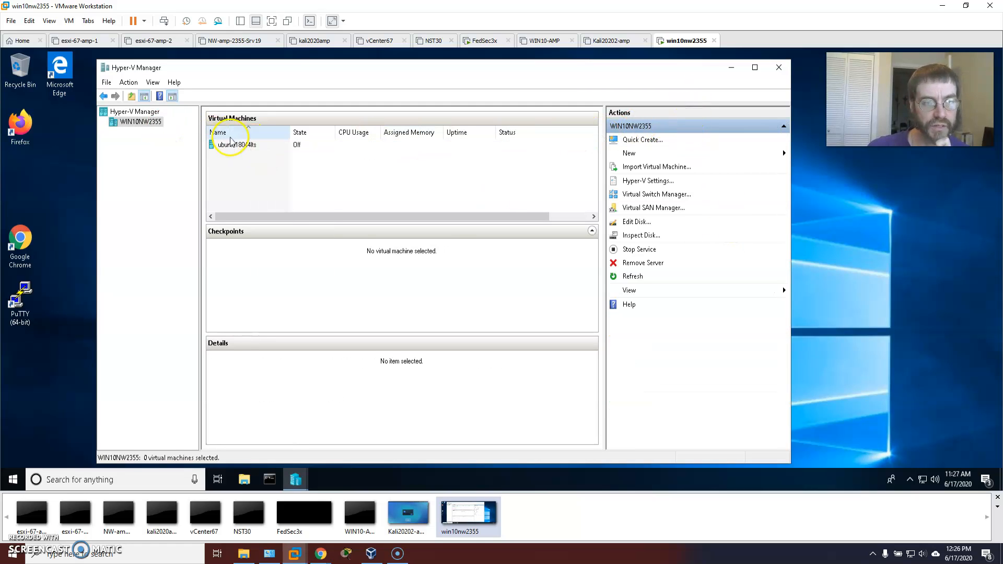
right_click(230, 142)
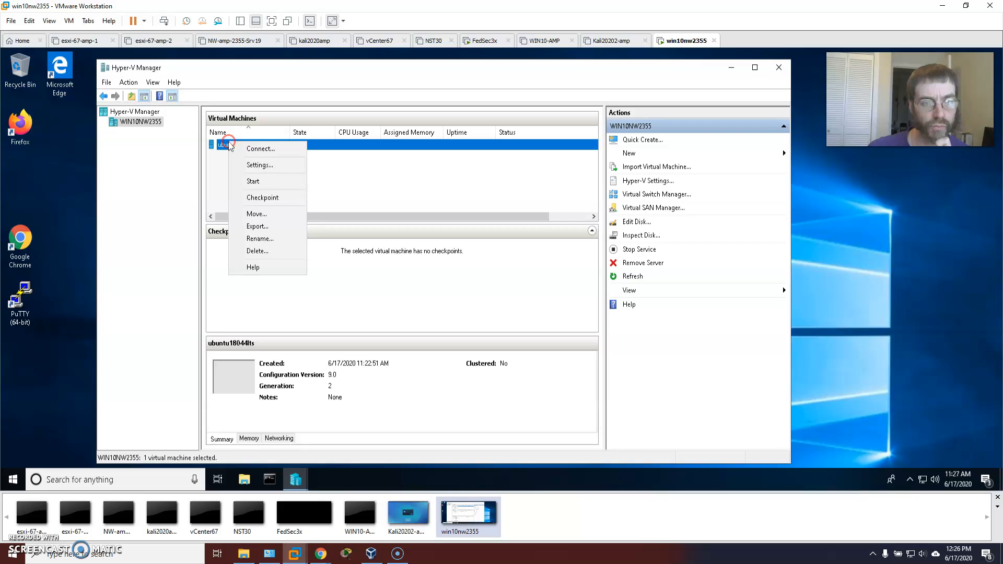
left_click(273, 254)
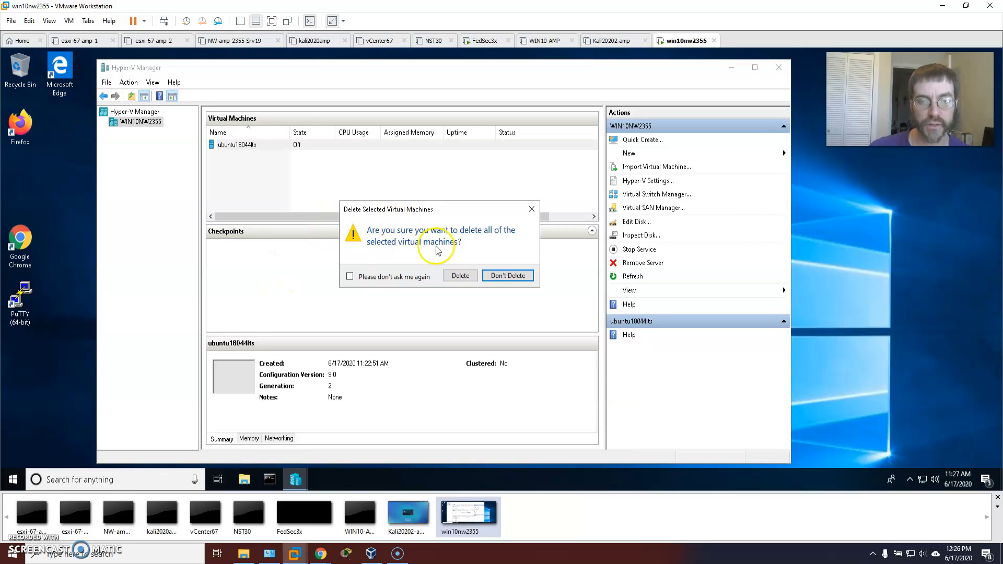
left_click(464, 276)
Step: Inspect the contents of the Documents folder and Local Disk (C:) in File Explorer, and close it
left_click(242, 481)
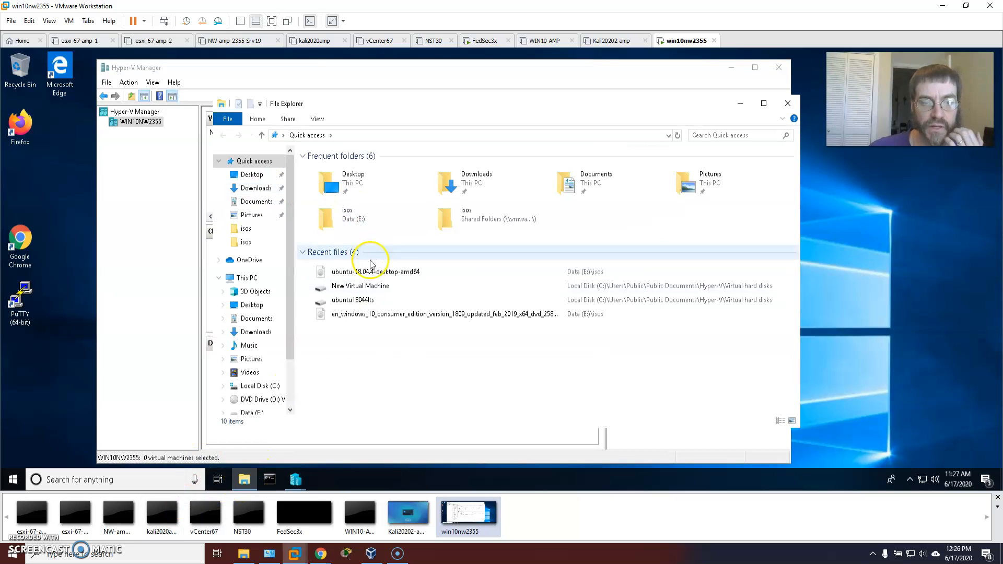
left_click(256, 202)
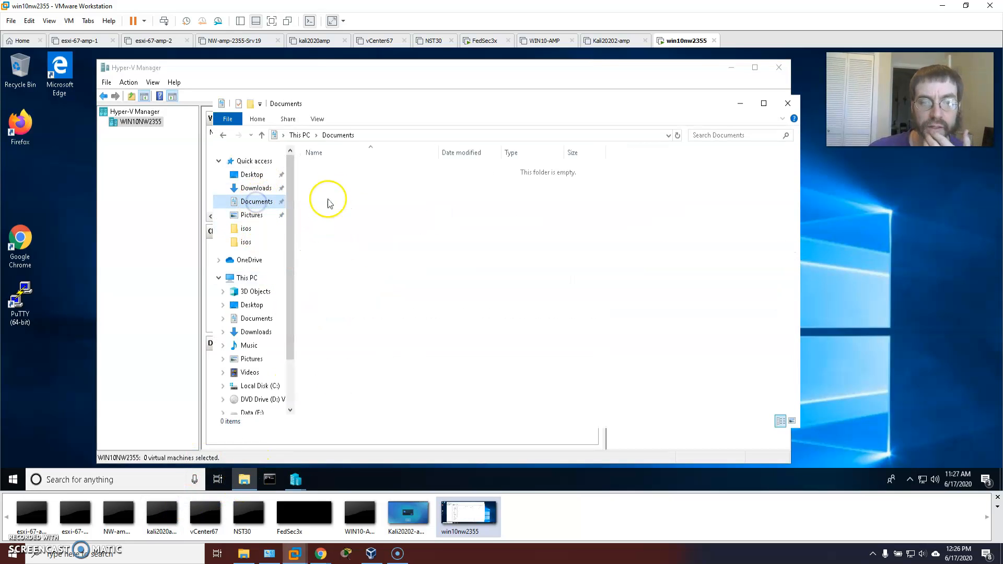
left_click(261, 386)
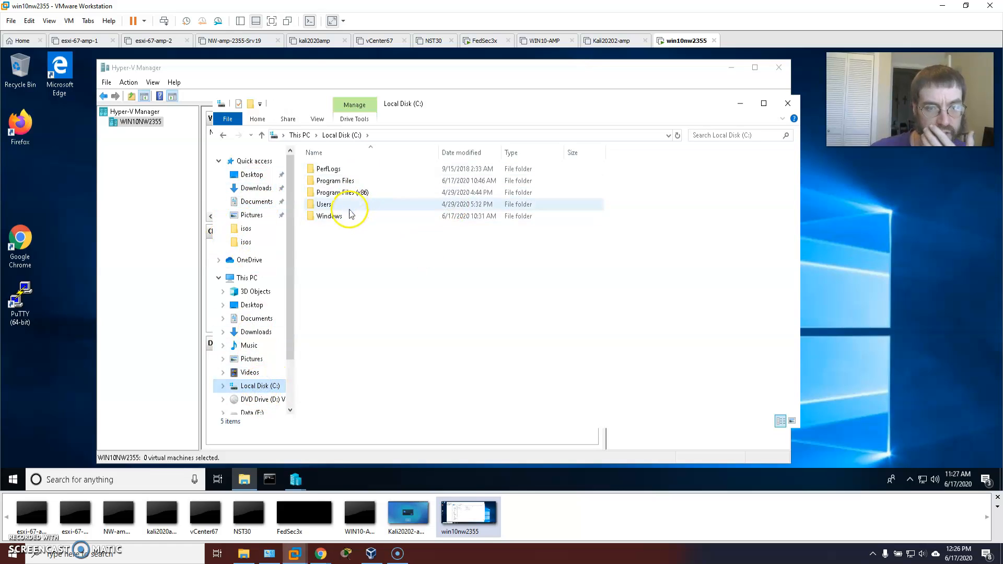
left_click(256, 201)
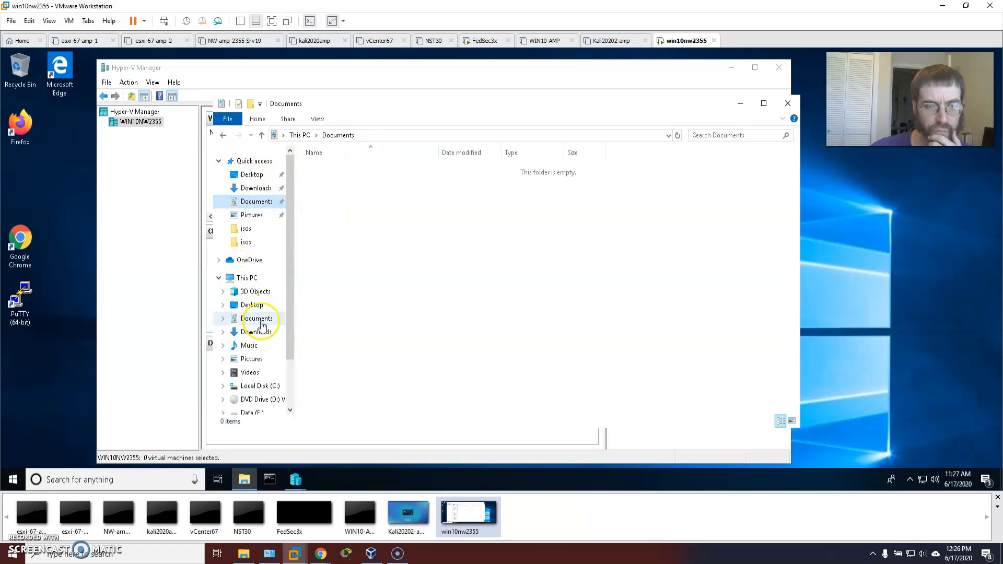
left_click(258, 386)
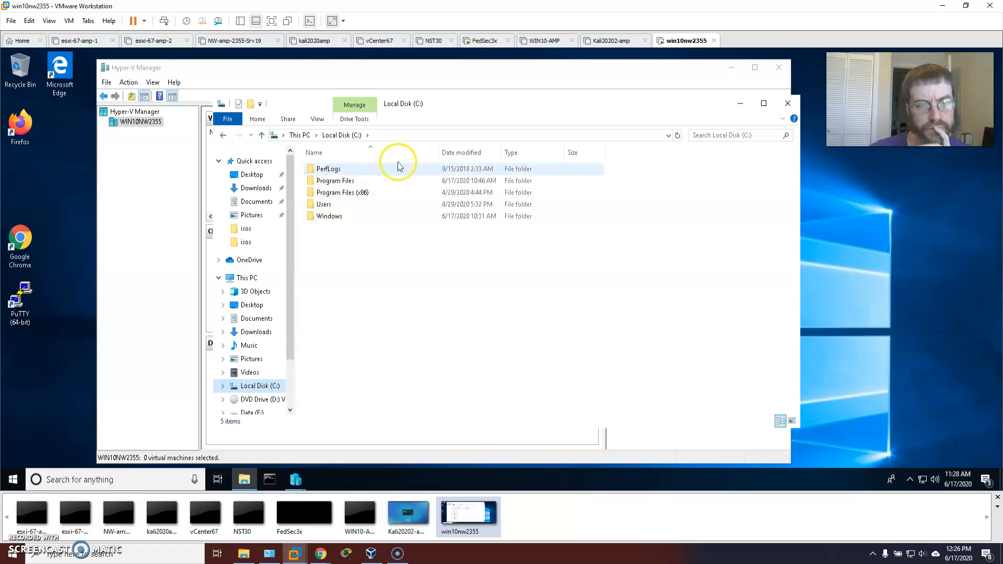
left_click(786, 103)
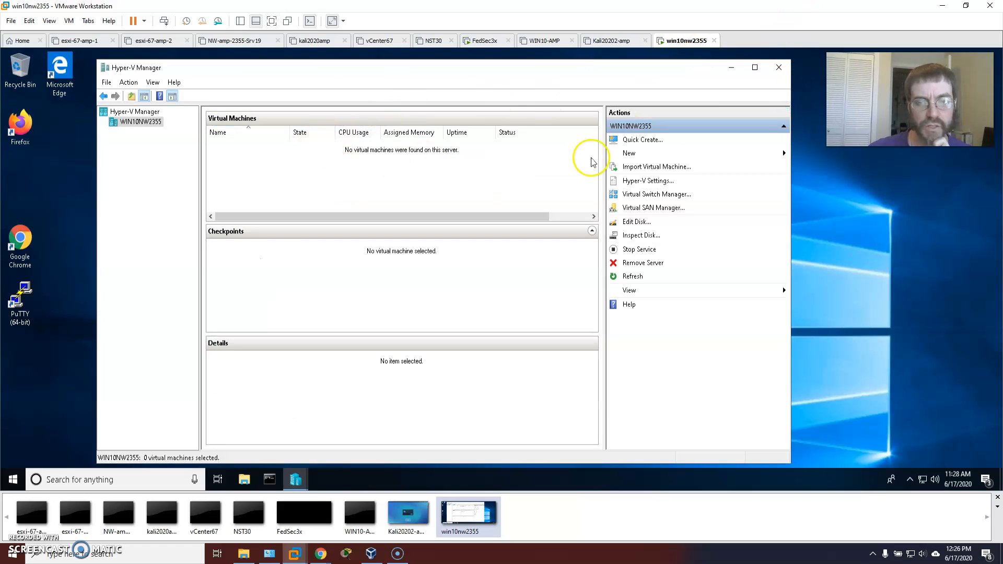
Step: Start a Quick Create virtual machine and turn off the option that it will run Windows with Secure Boot
left_click(635, 156)
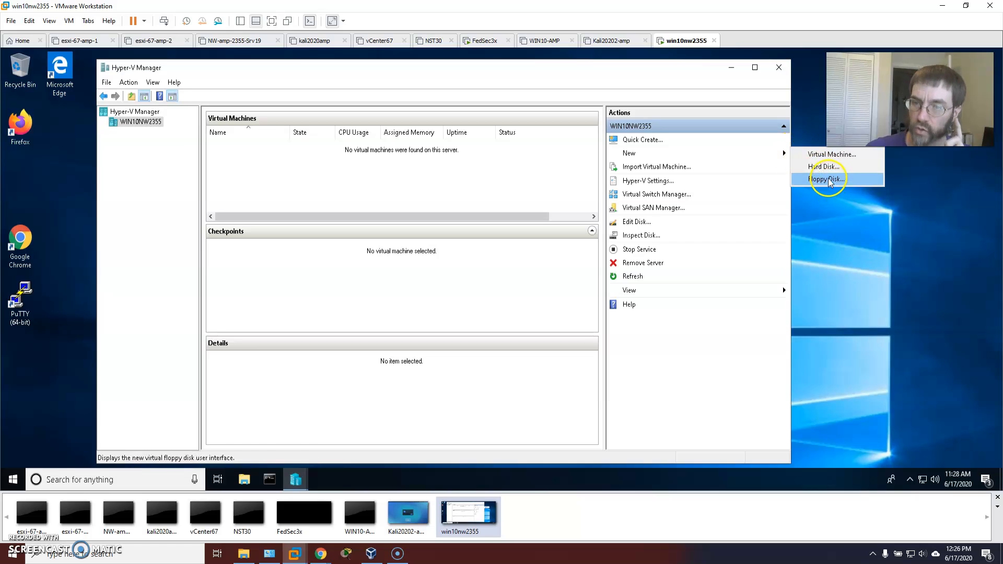
left_click(644, 140)
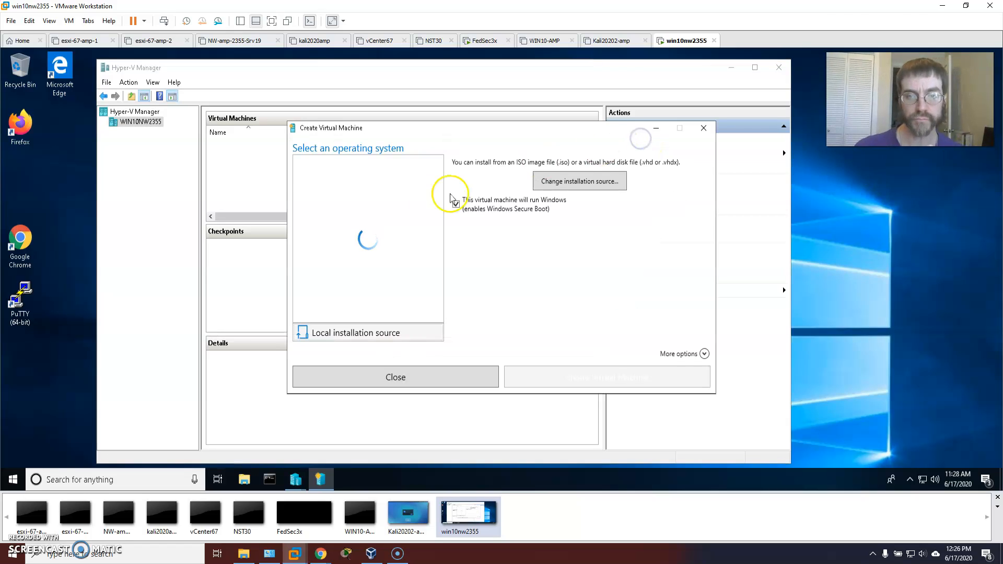
left_click(456, 205)
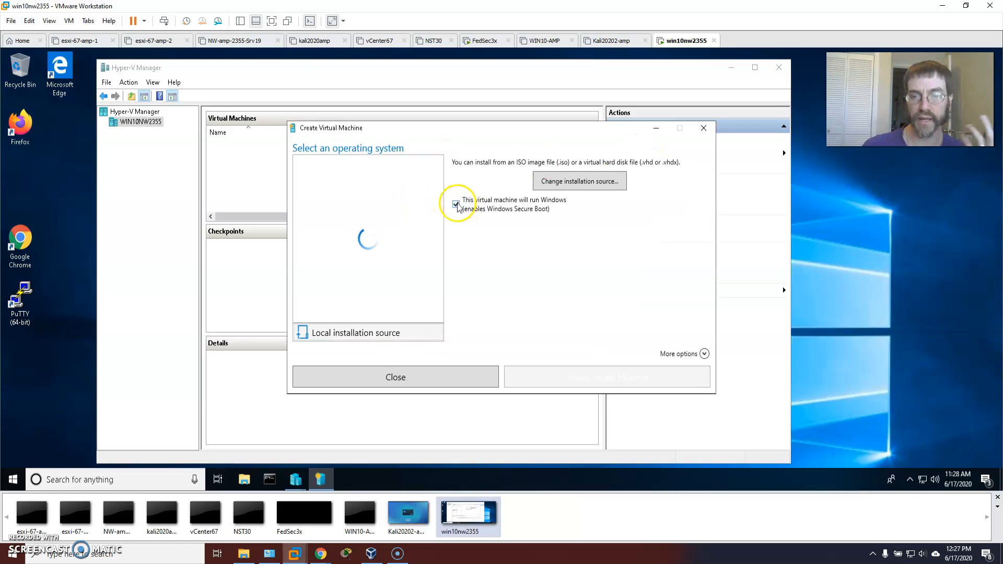
Step: Use ubuntu-18.04.4-desktop-amd64 from the E:\isos folder as the installation source and create the virtual machine
left_click(570, 183)
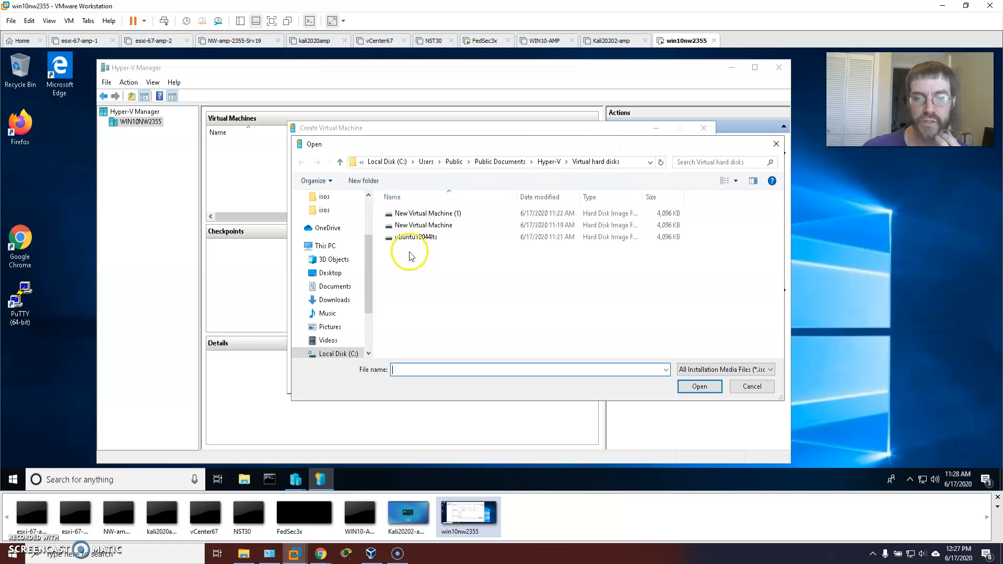
left_click(409, 217)
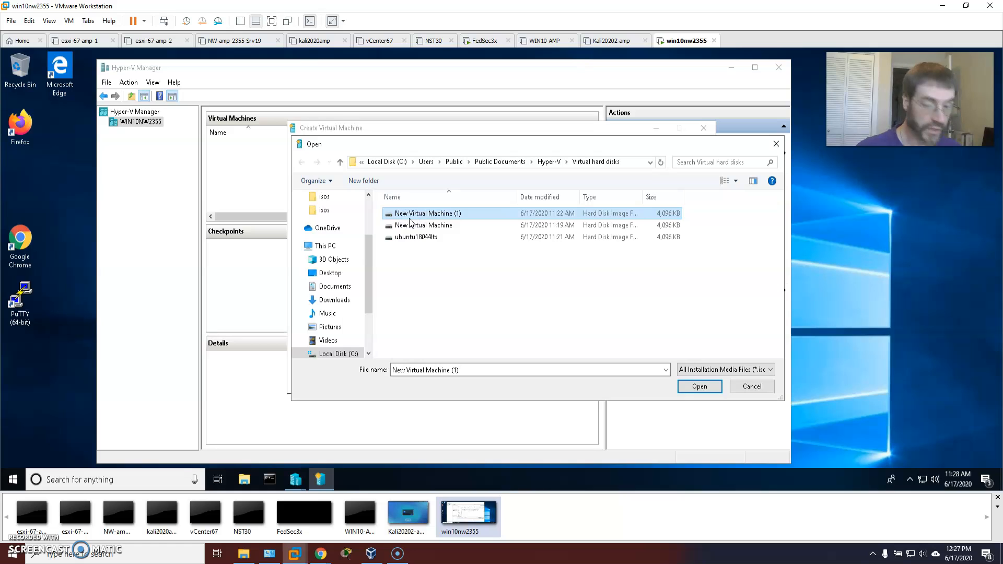
left_click(410, 236)
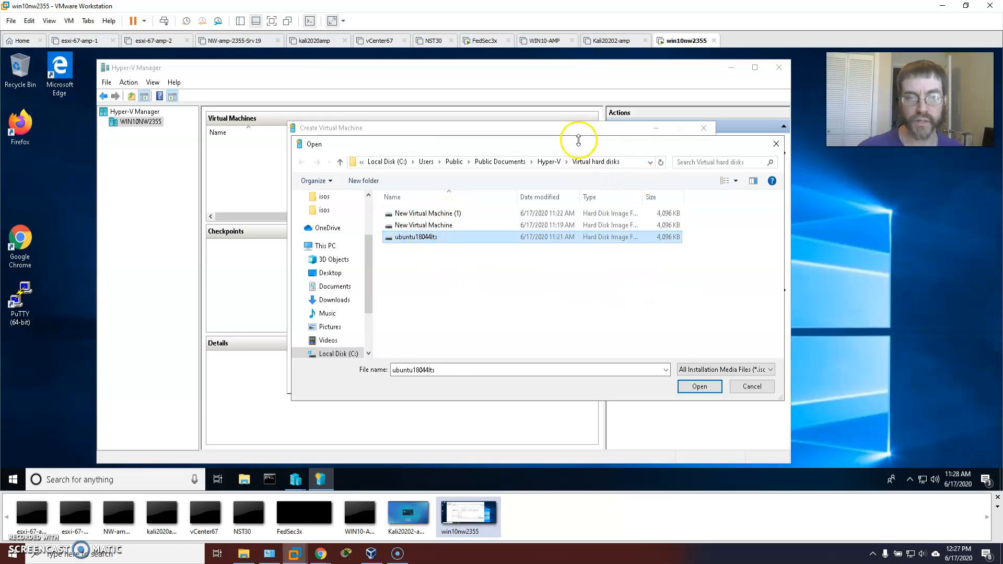
left_click_drag(578, 140, 575, 164)
left_click_drag(549, 248, 575, 190)
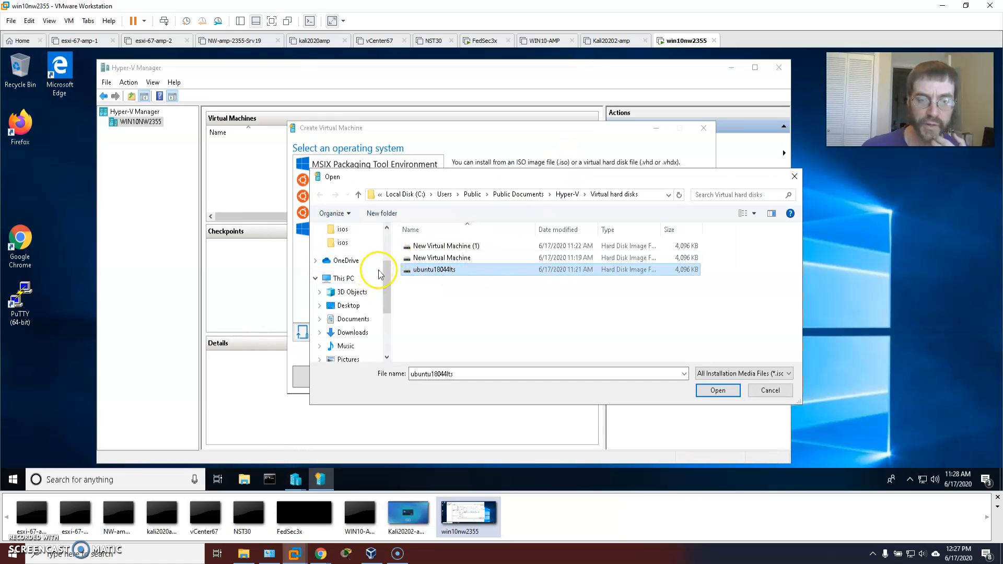
left_click(338, 229)
left_click(669, 274)
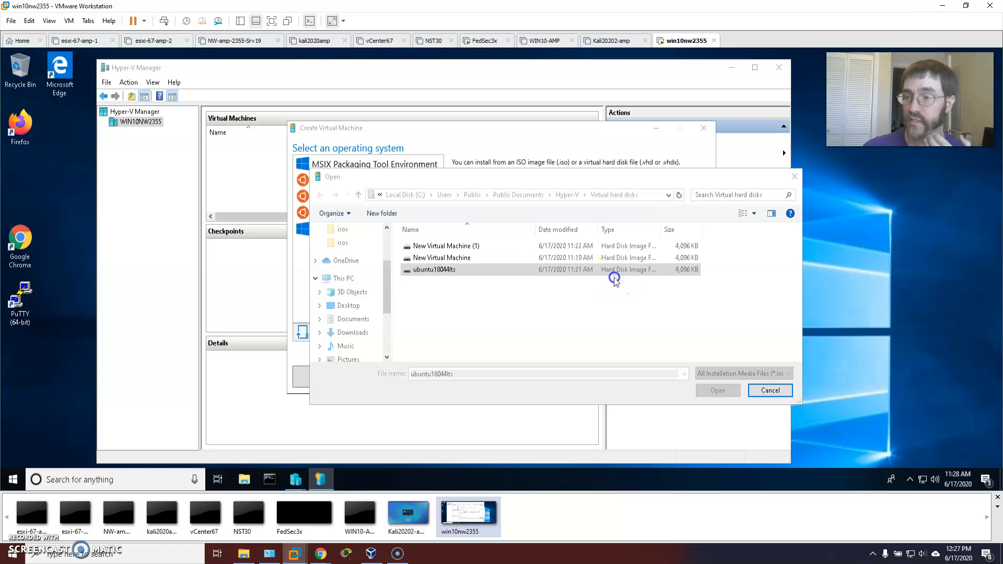
left_click_drag(387, 286, 386, 244)
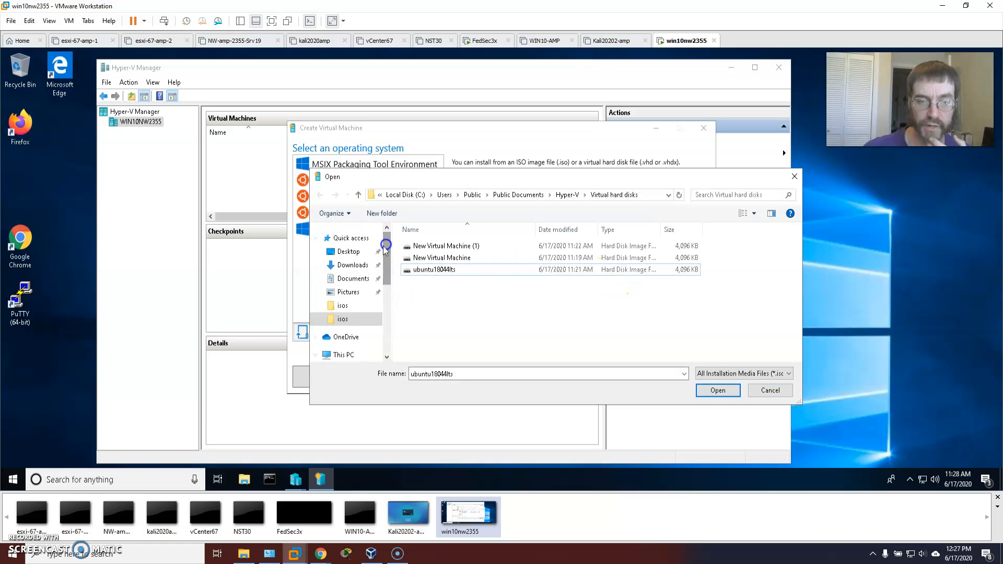
left_click(343, 307)
left_click(445, 293)
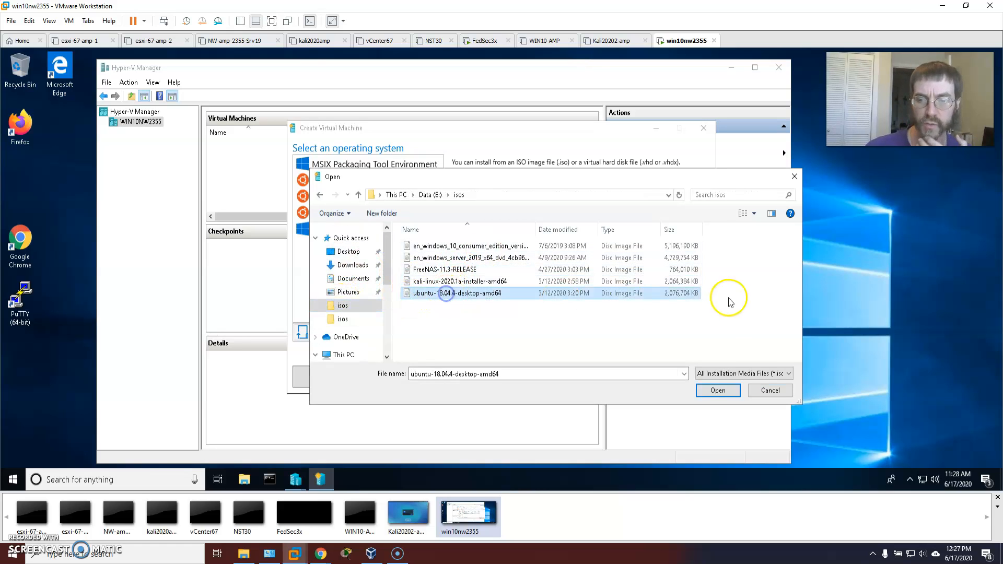
left_click(718, 390)
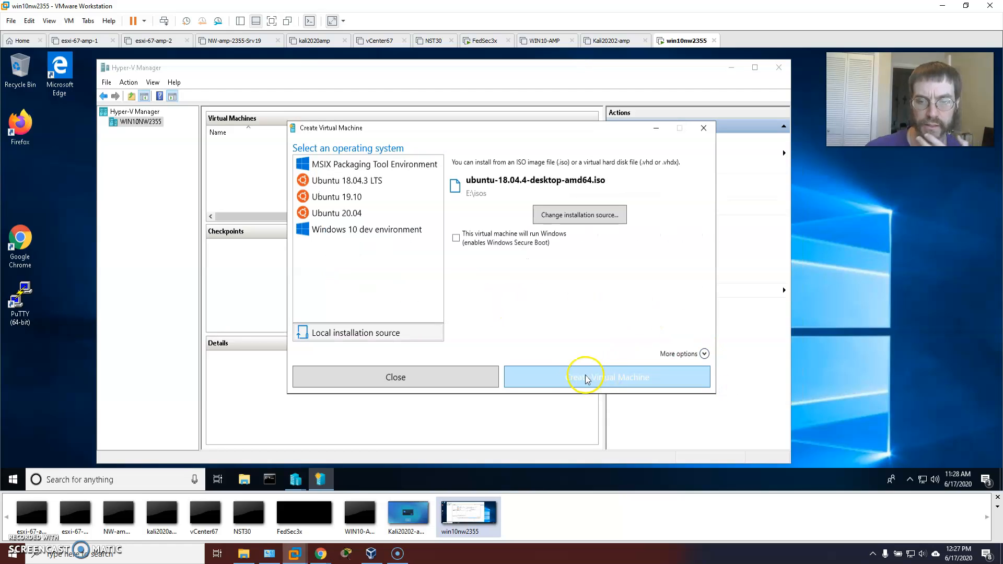
left_click(585, 379)
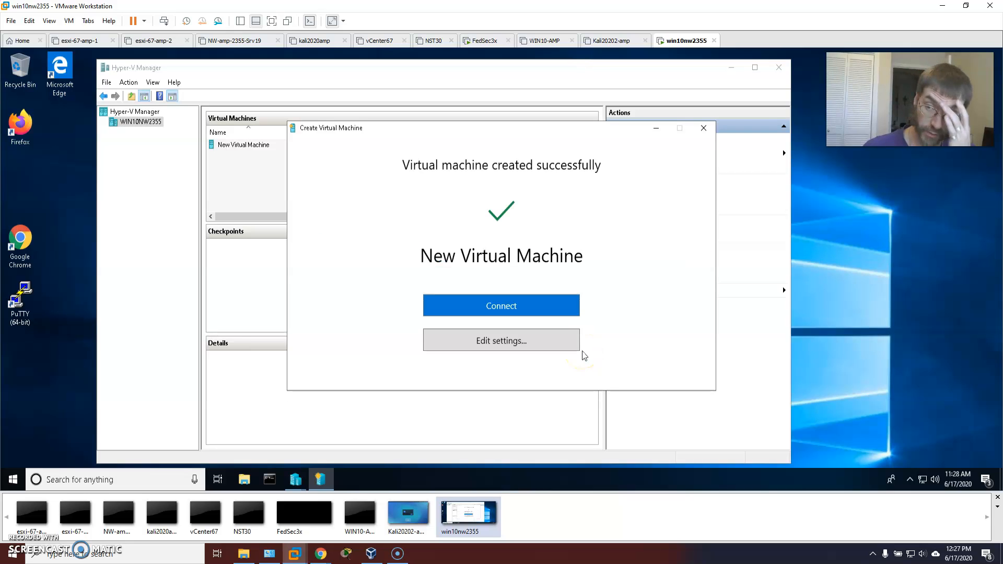
Step: In the new virtual machine's settings, start a new virtual hard disk for its hard drive with the dynamically expanding type
left_click(511, 347)
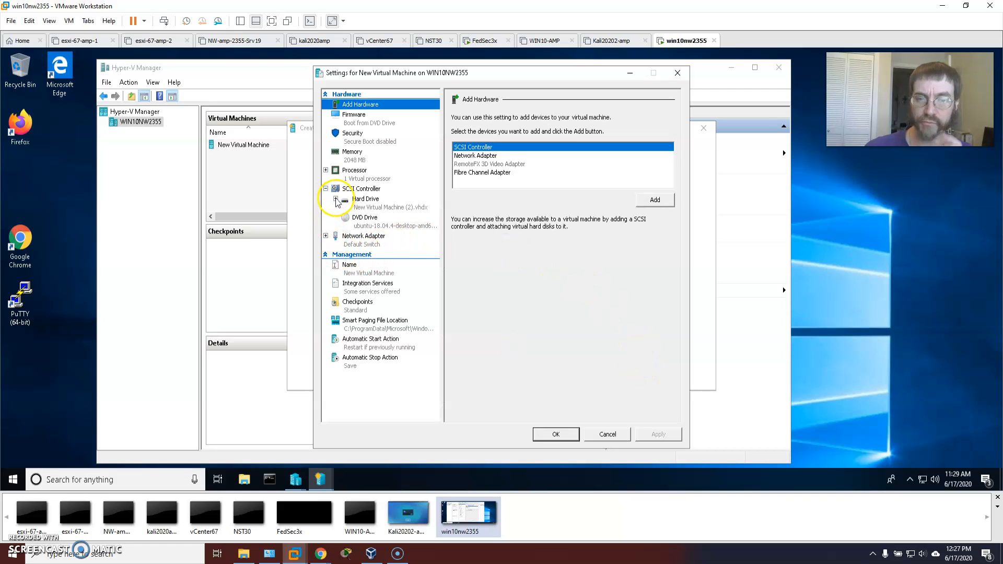
double_click(380, 204)
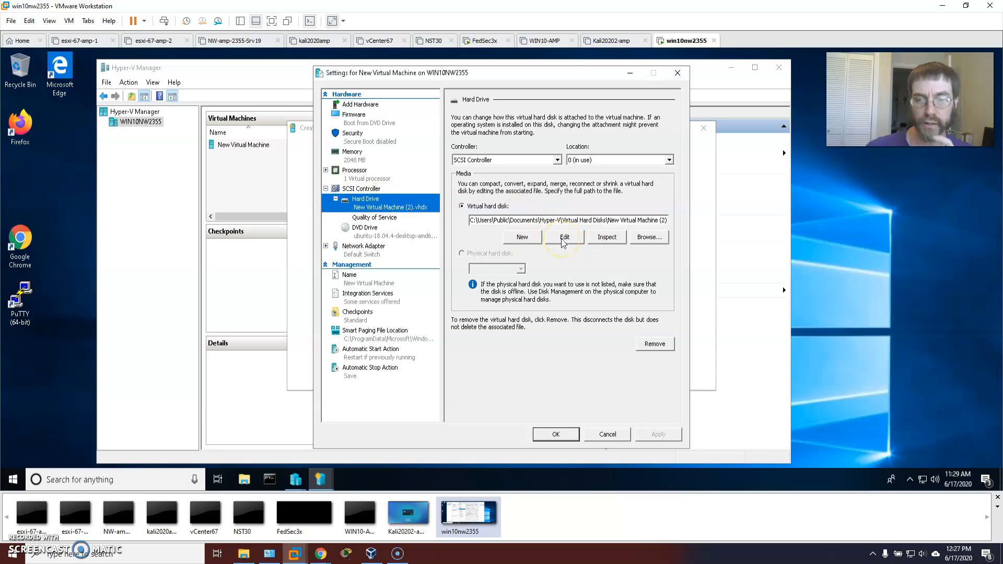
left_click(523, 238)
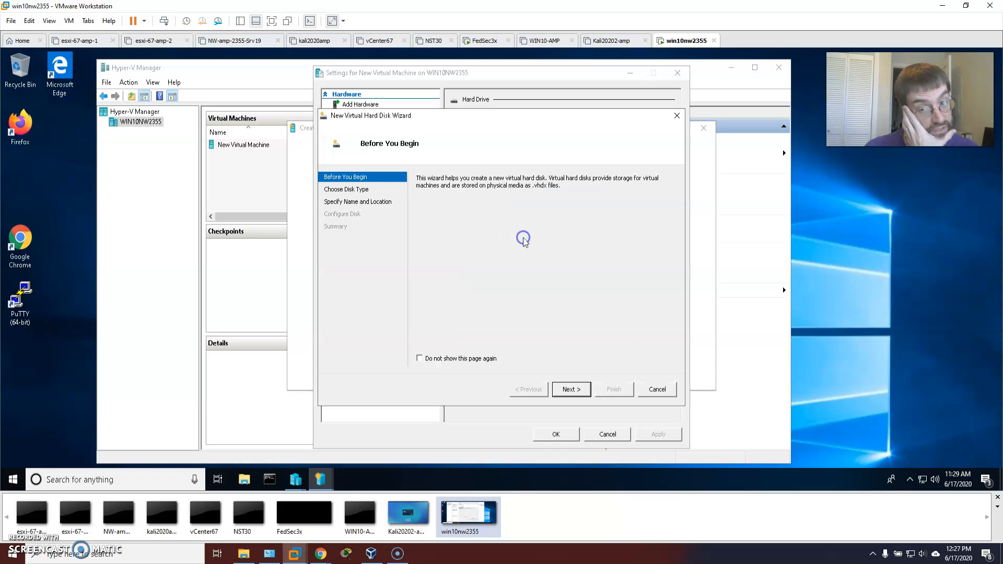
left_click(364, 187)
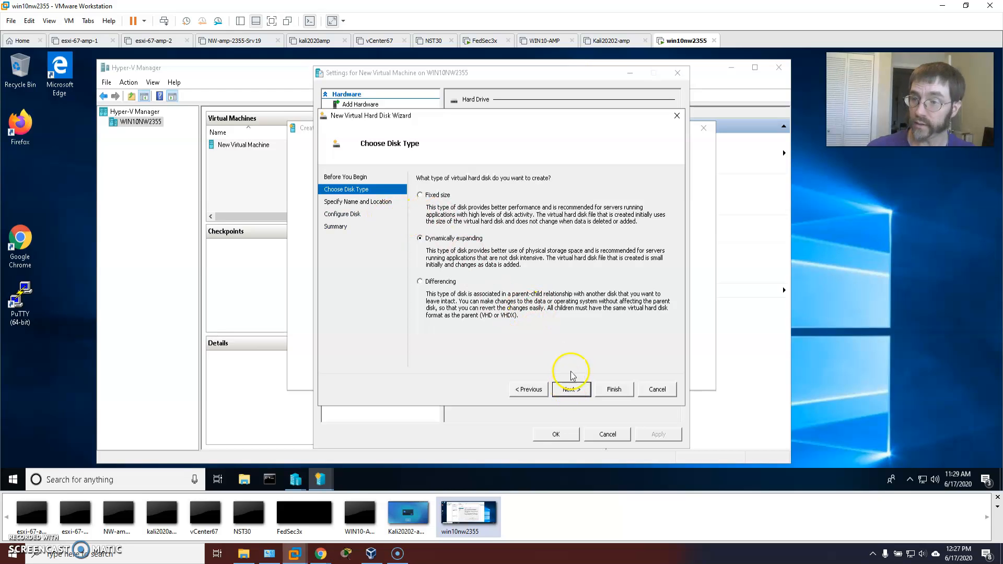
left_click(567, 390)
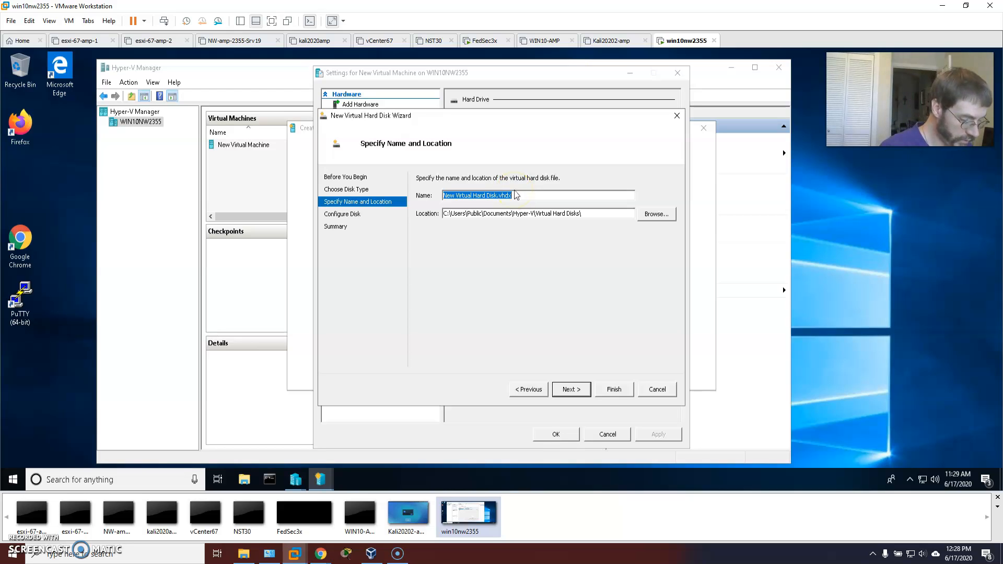
Step: Name the new virtual hard disk ub18044lts, store it in the user's Documents folder, and continue to the disk configuration
type("ub18044lts")
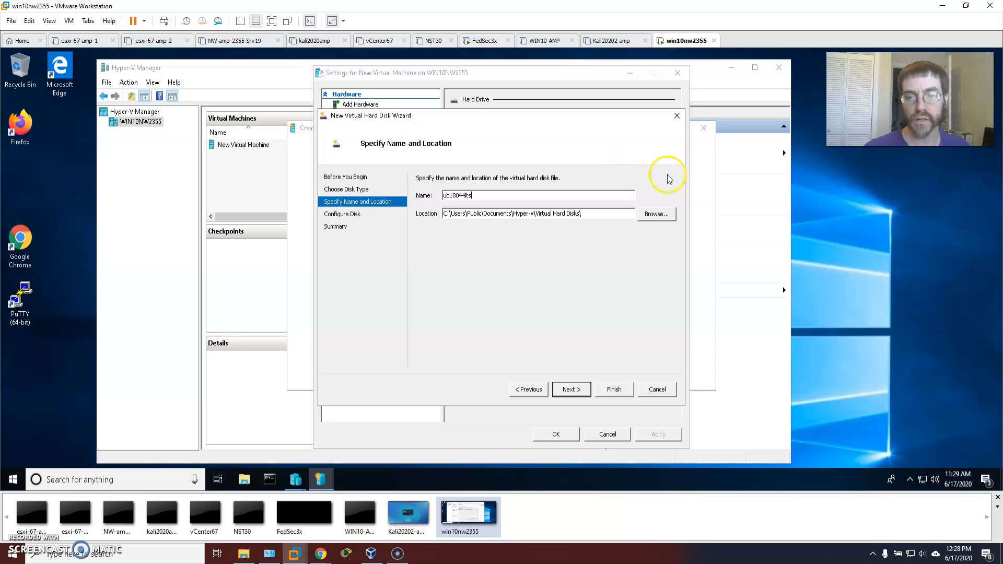
left_click(660, 214)
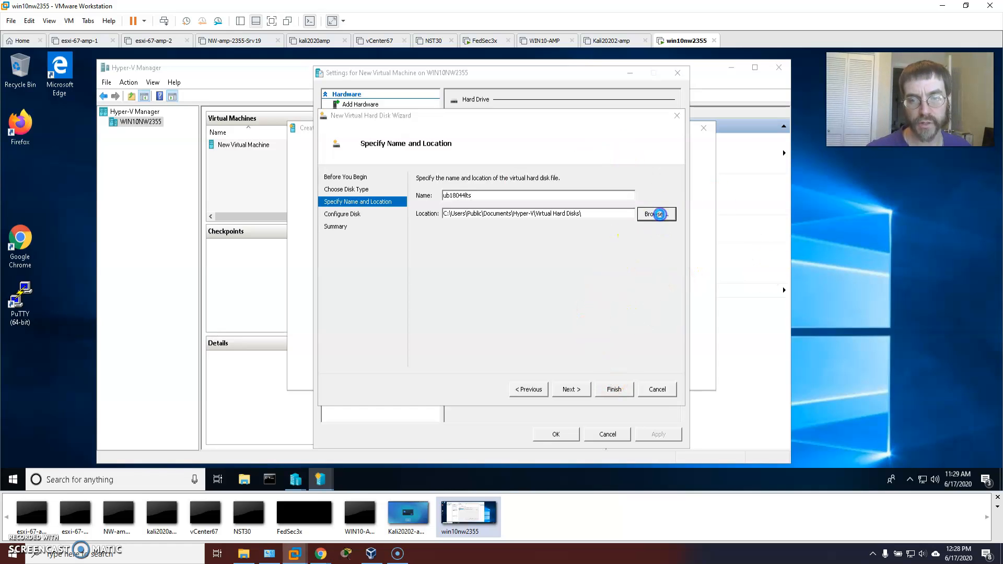
left_click(372, 247)
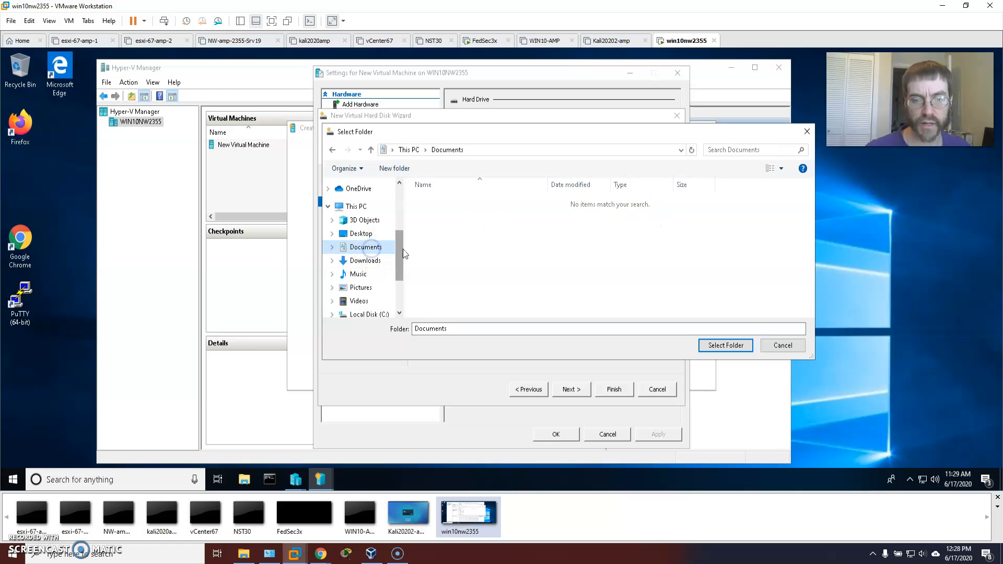
left_click(726, 347)
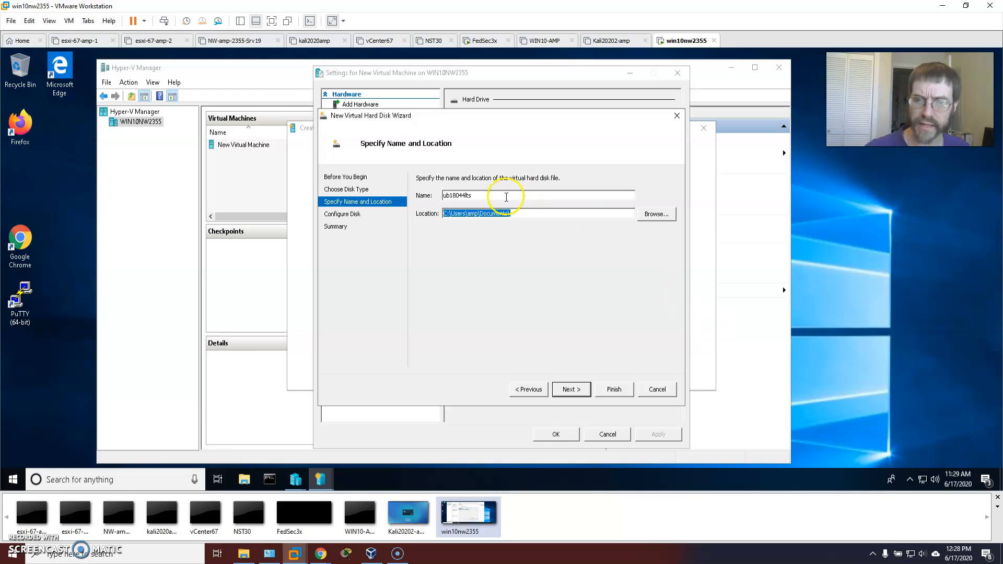
left_click(525, 213)
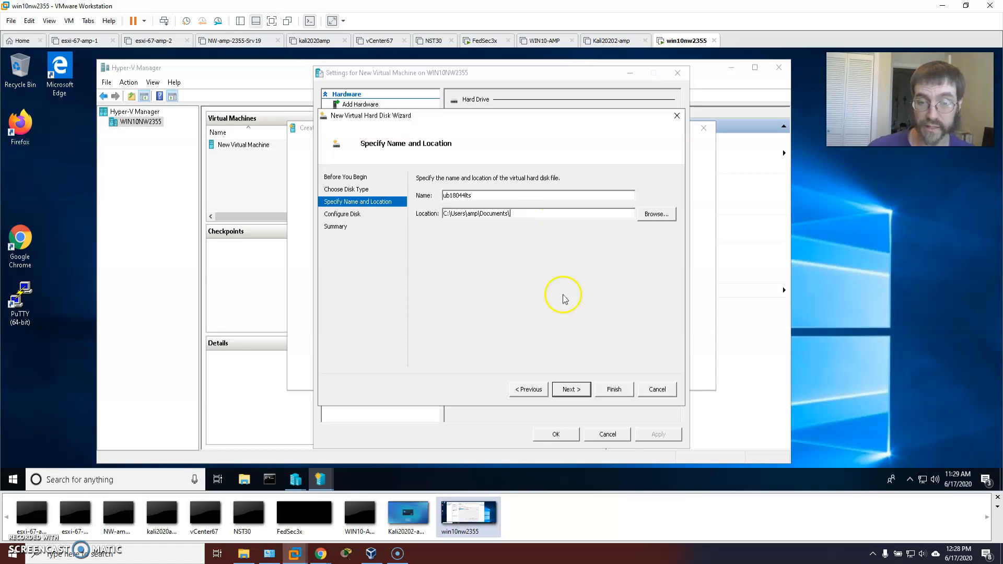
left_click(568, 389)
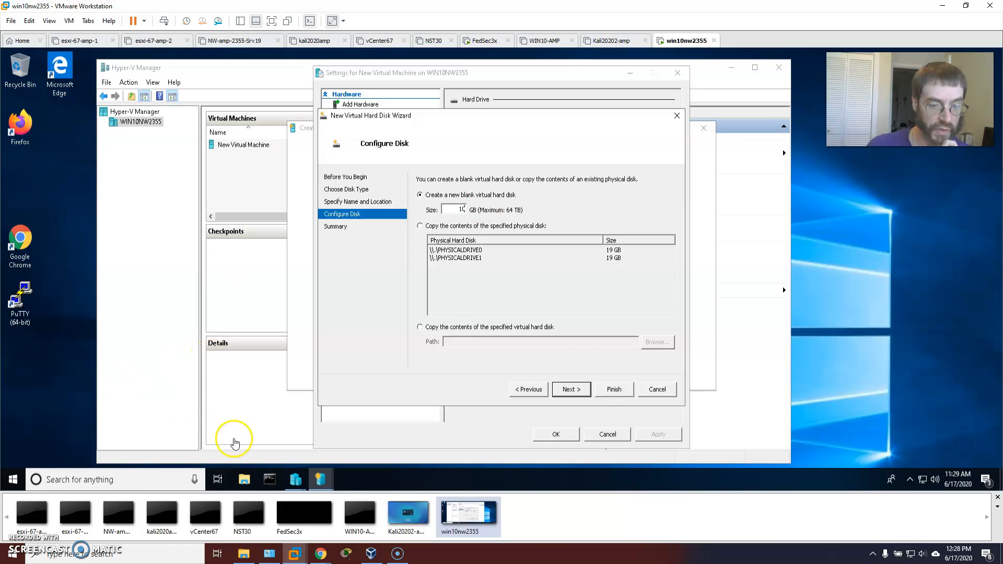
Step: Check the drives' free space in File Explorer, and finish creating the blank virtual hard disk with a size of 10 GB
left_click(245, 480)
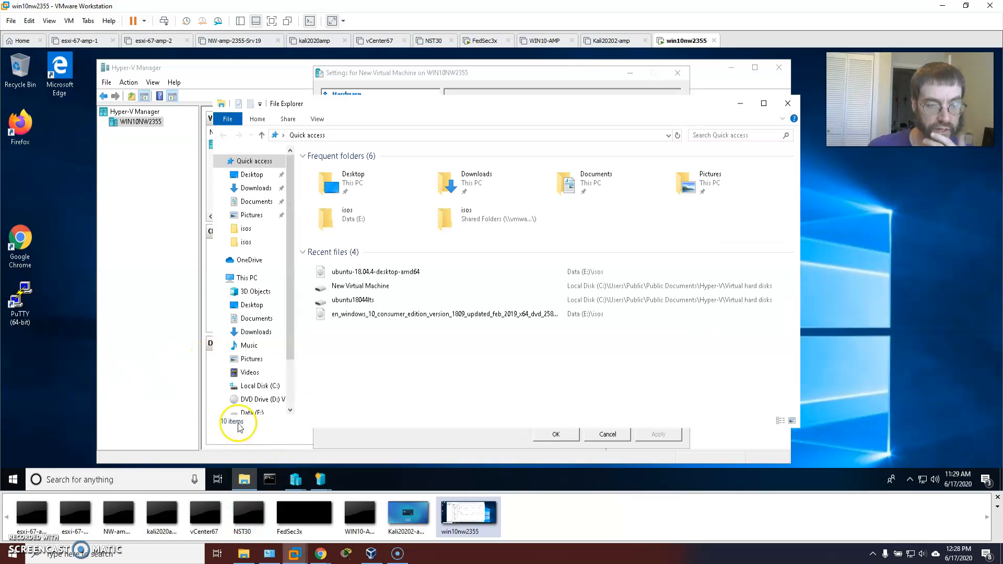
left_click(248, 277)
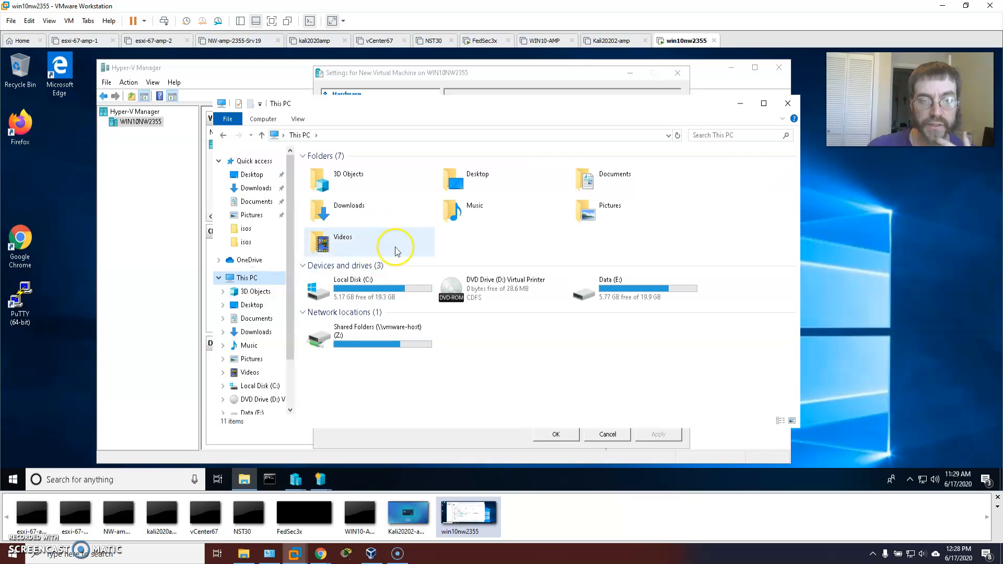
left_click_drag(496, 112, 365, 127)
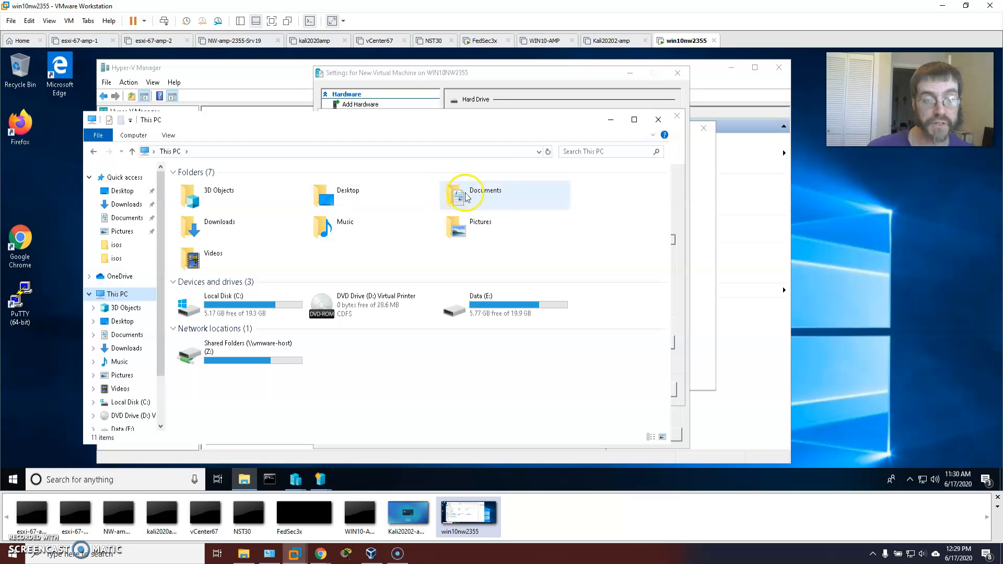
left_click(610, 119)
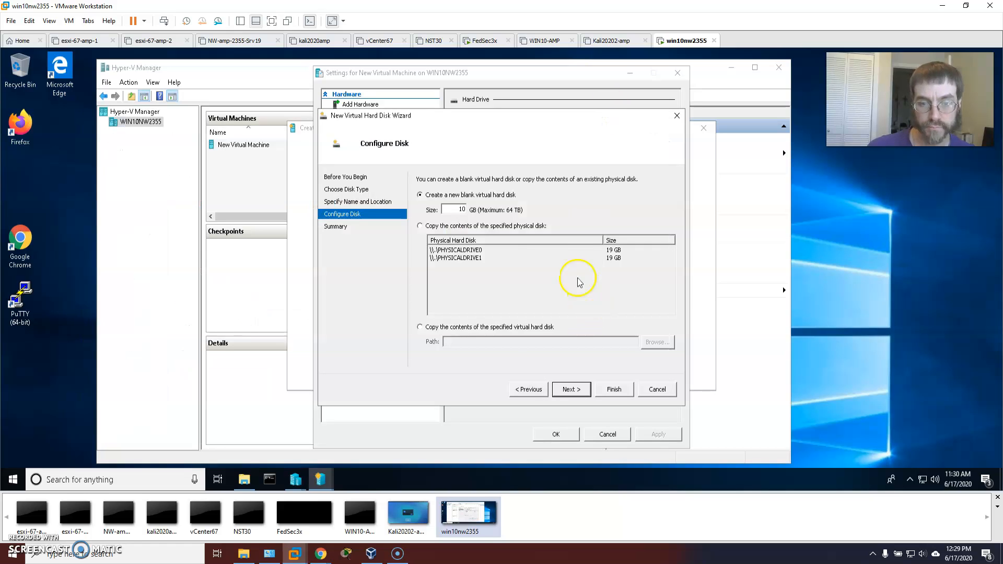
left_click(571, 389)
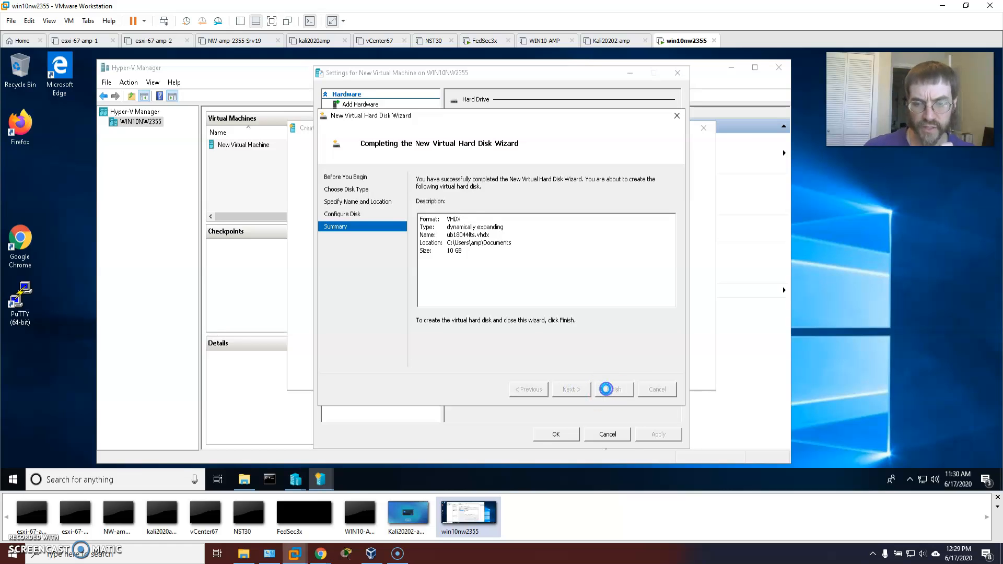
left_click(611, 390)
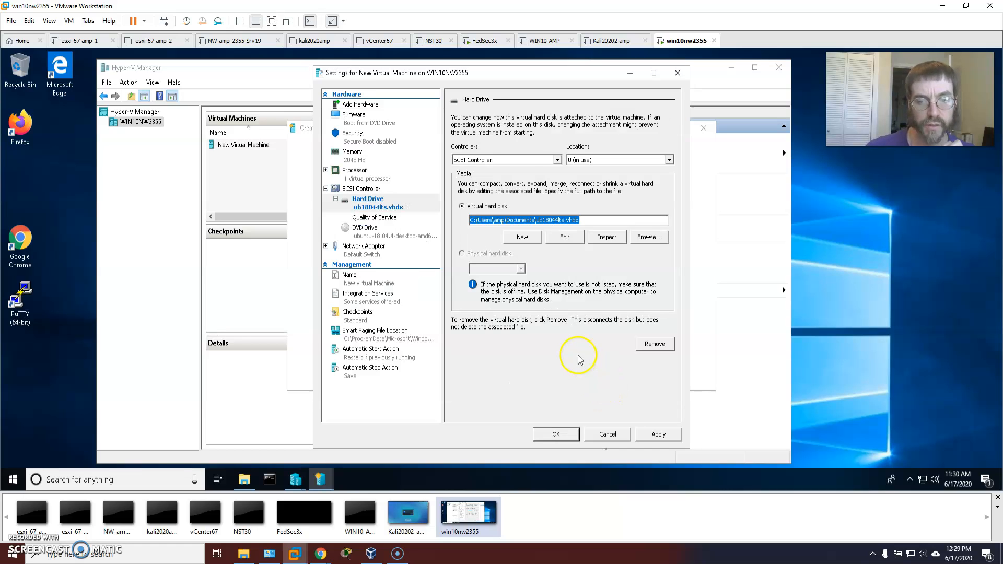
Step: Review the network adapter settings, try enabling Secure Boot to look at its templates, and disable it again
left_click(362, 250)
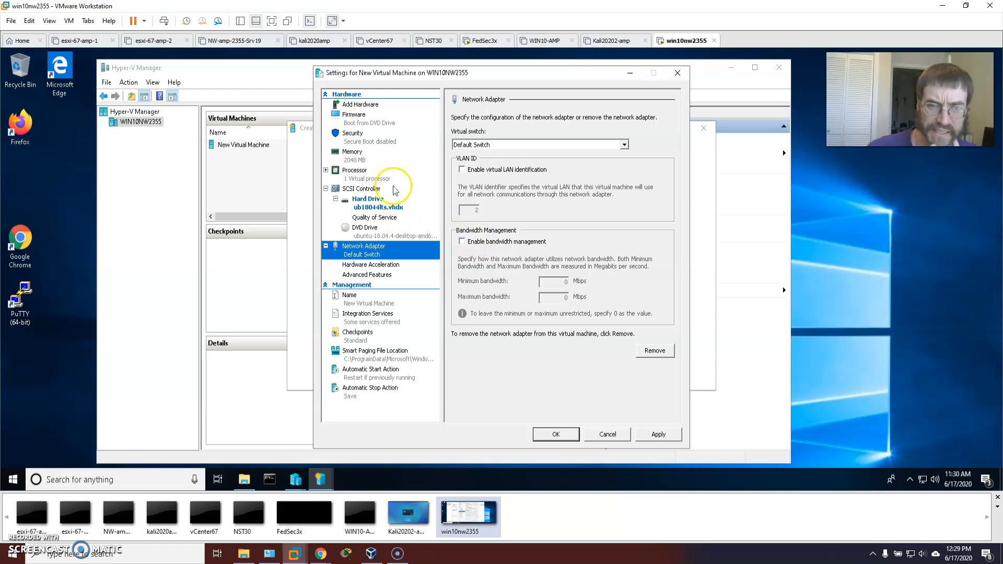
left_click(368, 137)
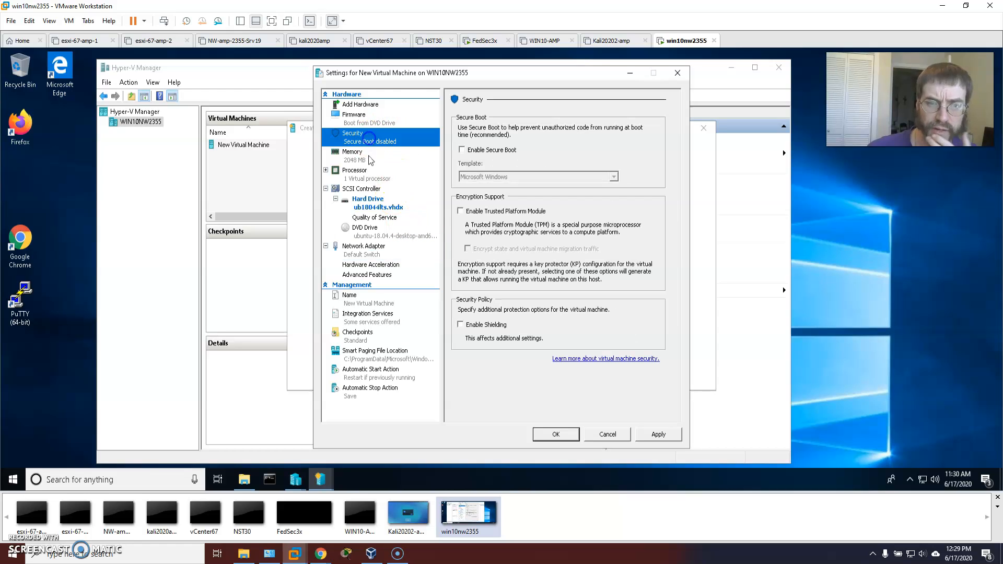
left_click(462, 150)
left_click(484, 177)
left_click(526, 154)
left_click(462, 149)
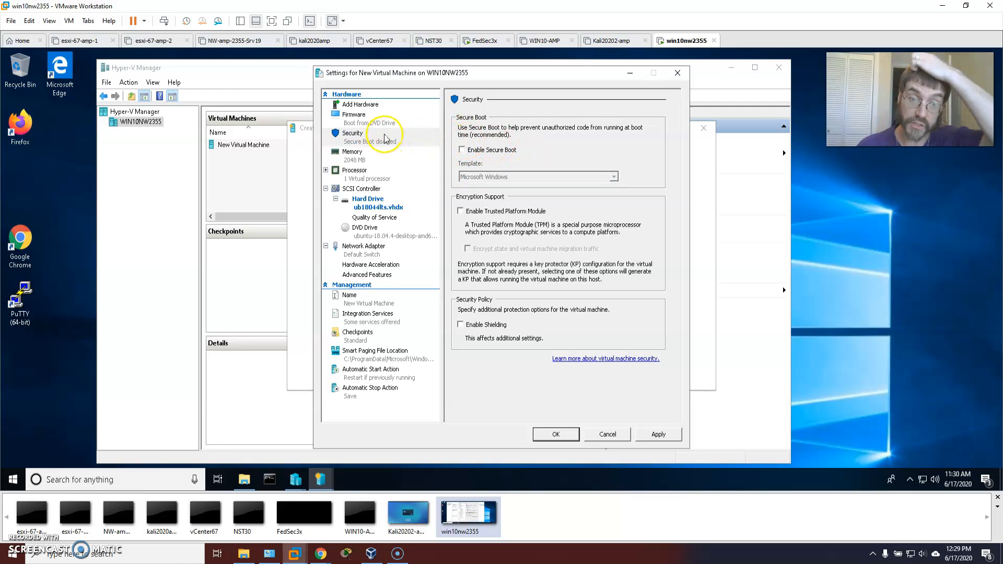
Step: Check the hard drive entry in the firmware boot order, and apply the virtual machine's settings with the new disk
left_click(352, 119)
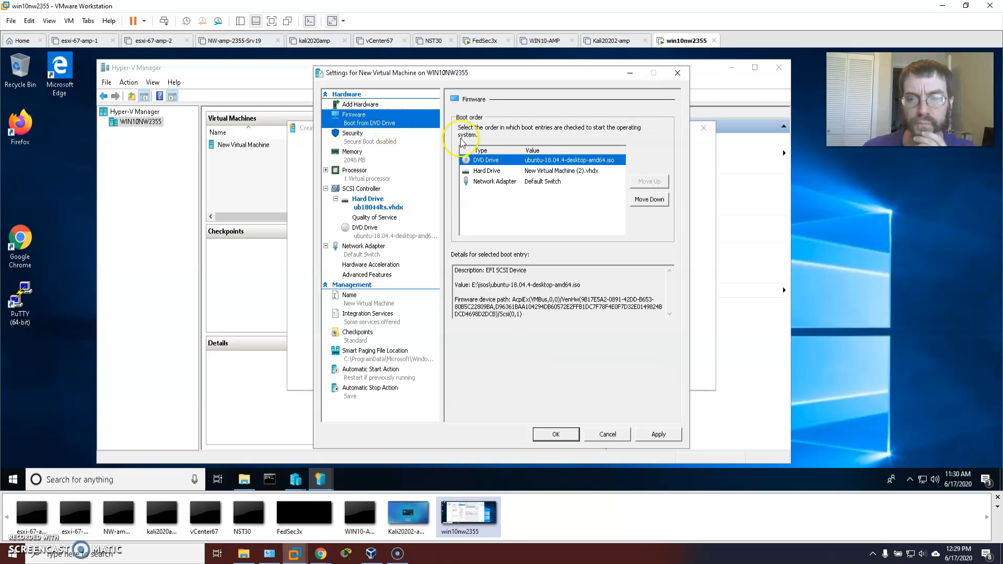
left_click(546, 171)
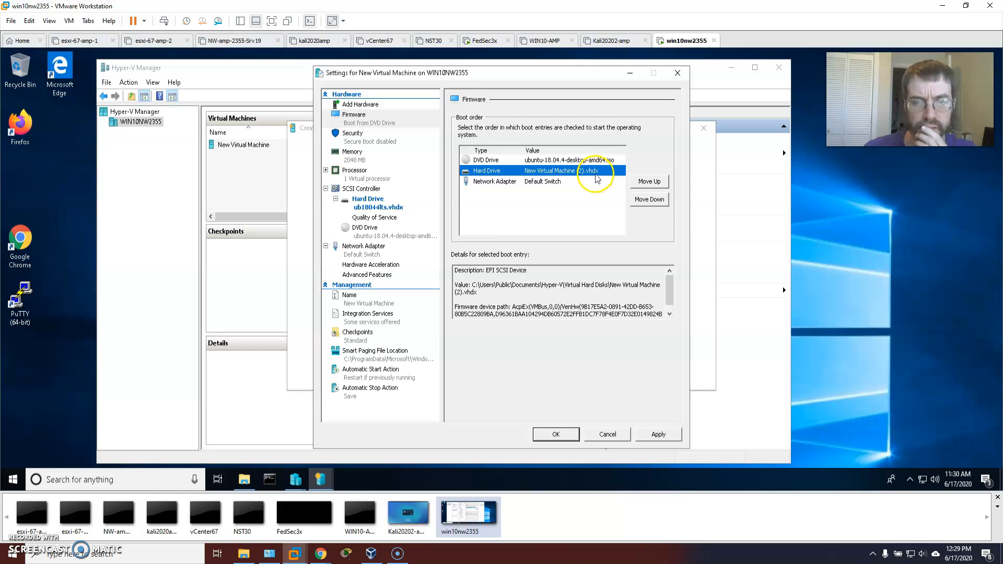
left_click(653, 436)
left_click(559, 436)
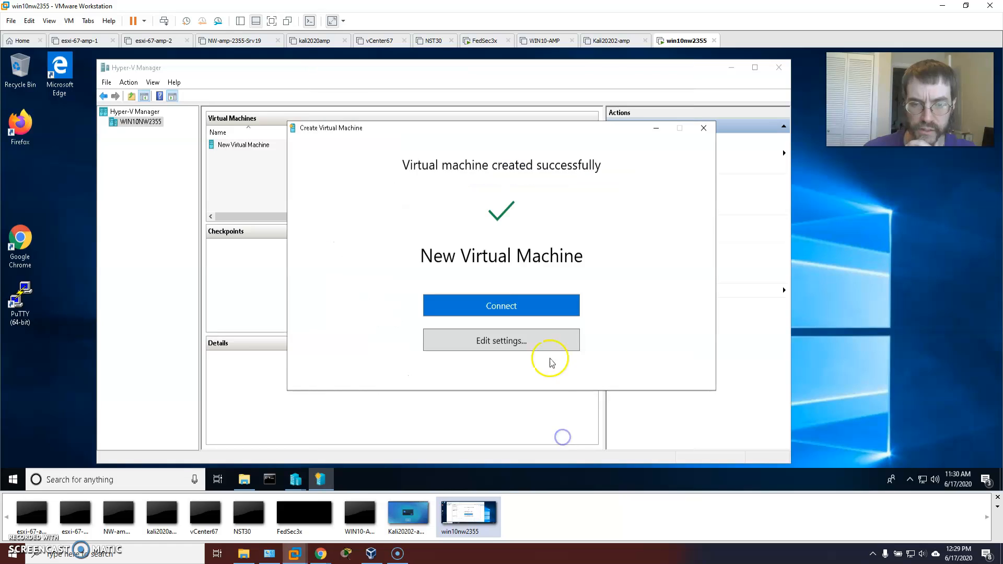
Step: Reopen the virtual machine's settings and examine the hard drive and network adapter entries in the firmware boot order
left_click(518, 343)
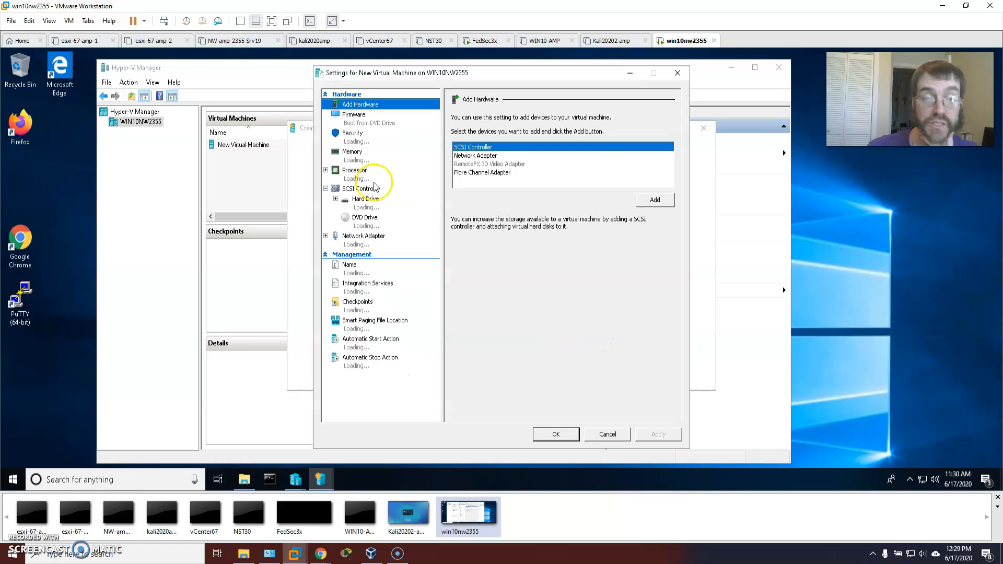
left_click(354, 117)
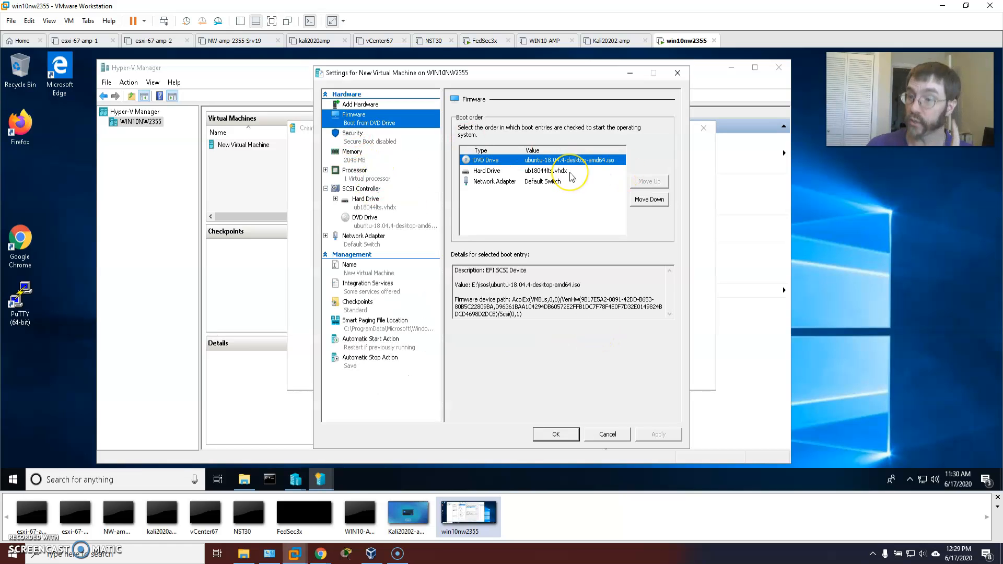
left_click(517, 174)
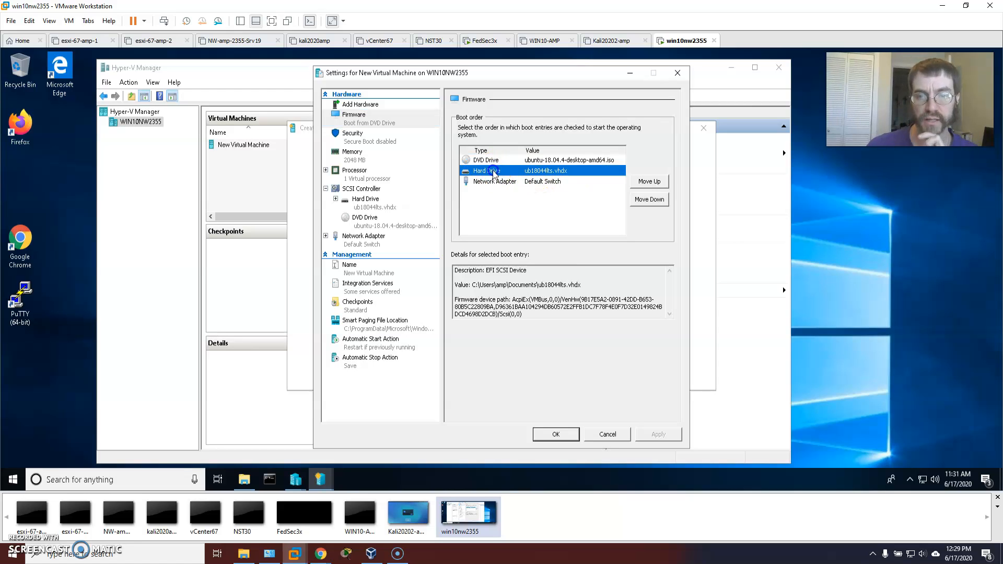
left_click(524, 183)
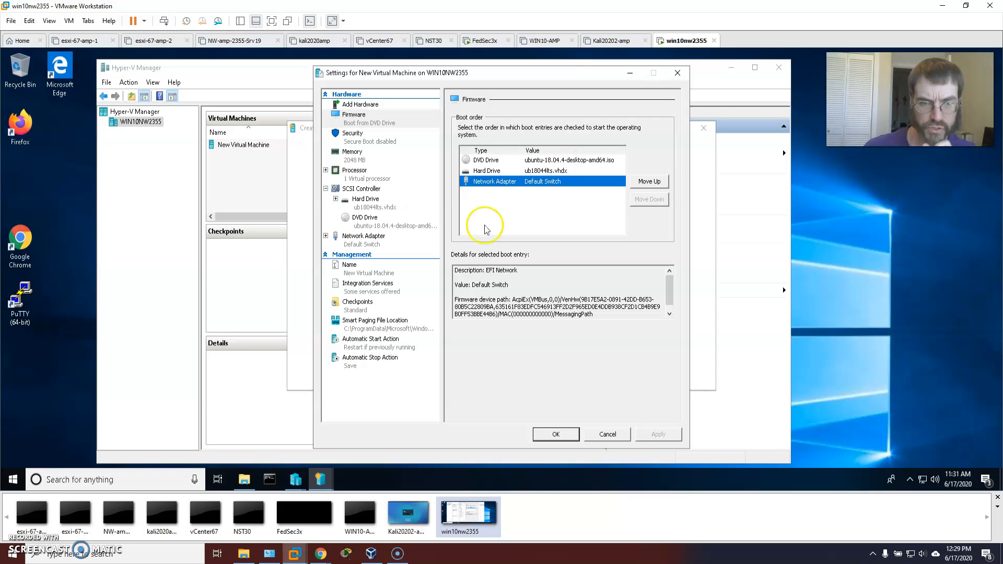
Step: Turn off automatic checkpoints, set the checkpoint file location to the user's Documents folder, and save the settings
left_click(421, 305)
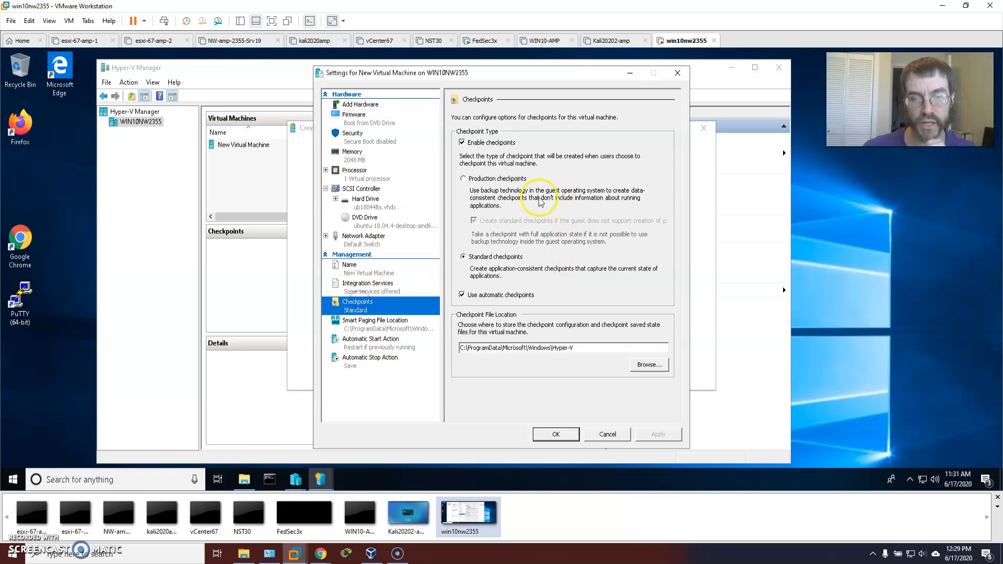
left_click(463, 295)
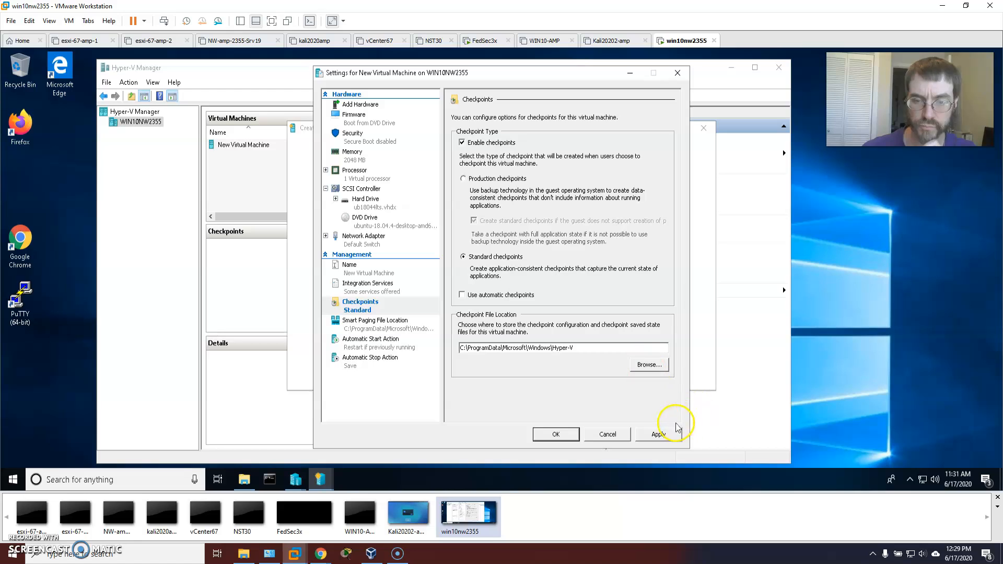
left_click(653, 366)
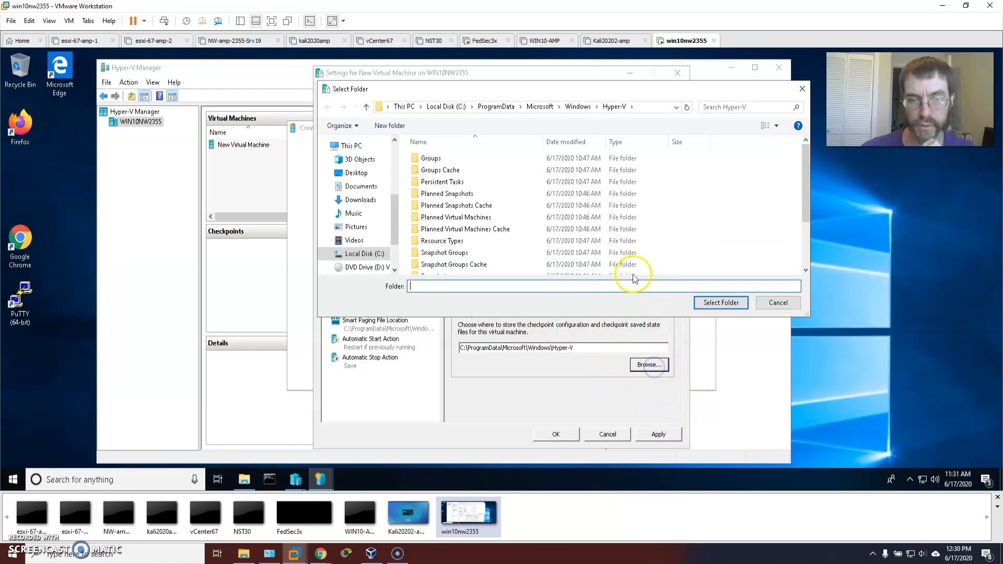
left_click(362, 187)
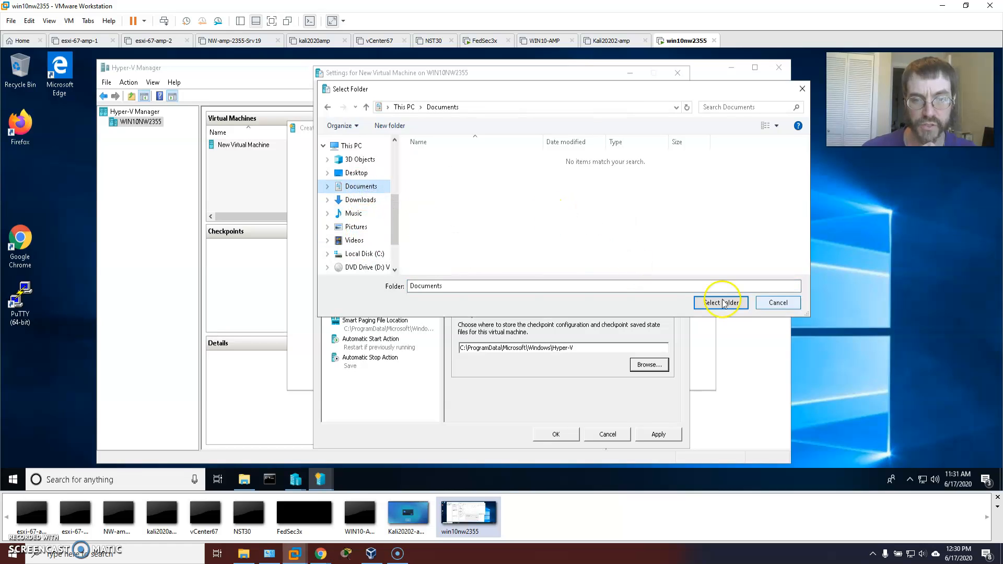
left_click(738, 304)
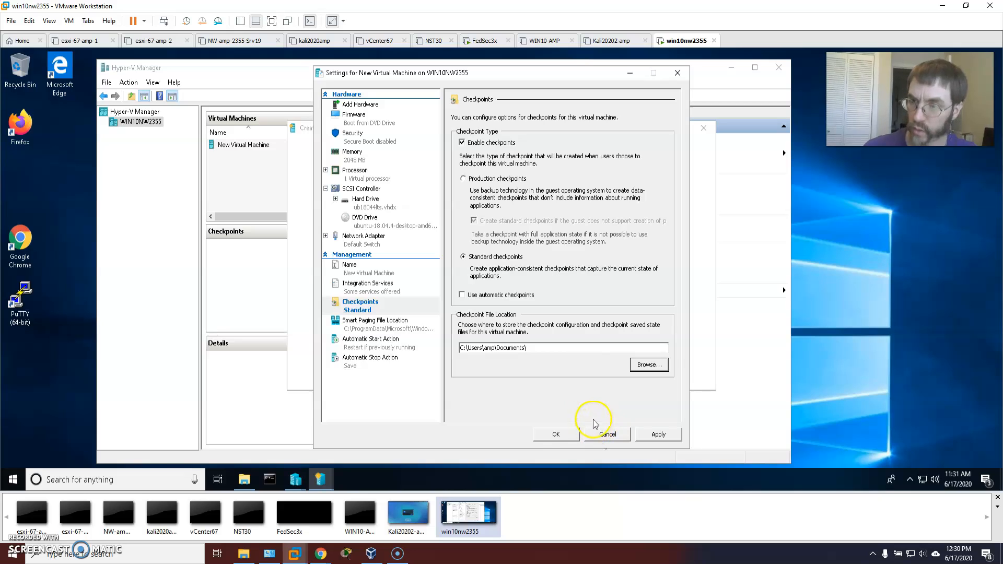
left_click(657, 434)
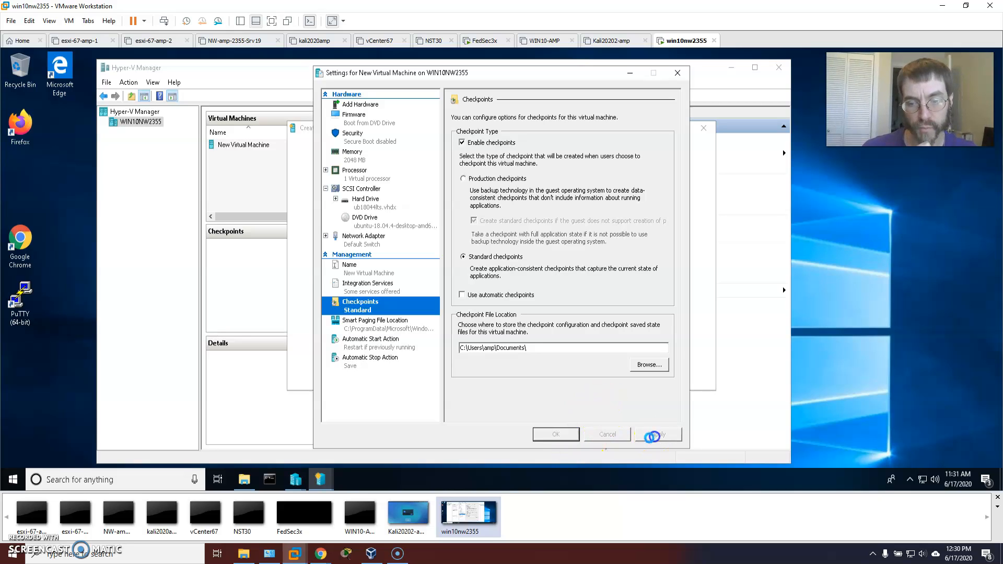
left_click(556, 434)
Step: Connect to the new virtual machine, start it, and boot it with the Install Ubuntu option
left_click(519, 306)
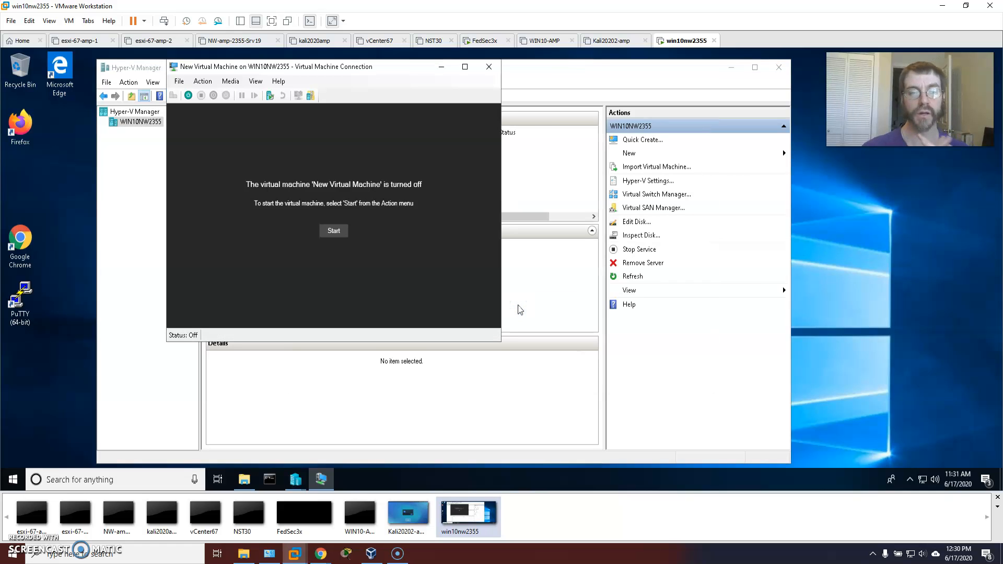
left_click(330, 231)
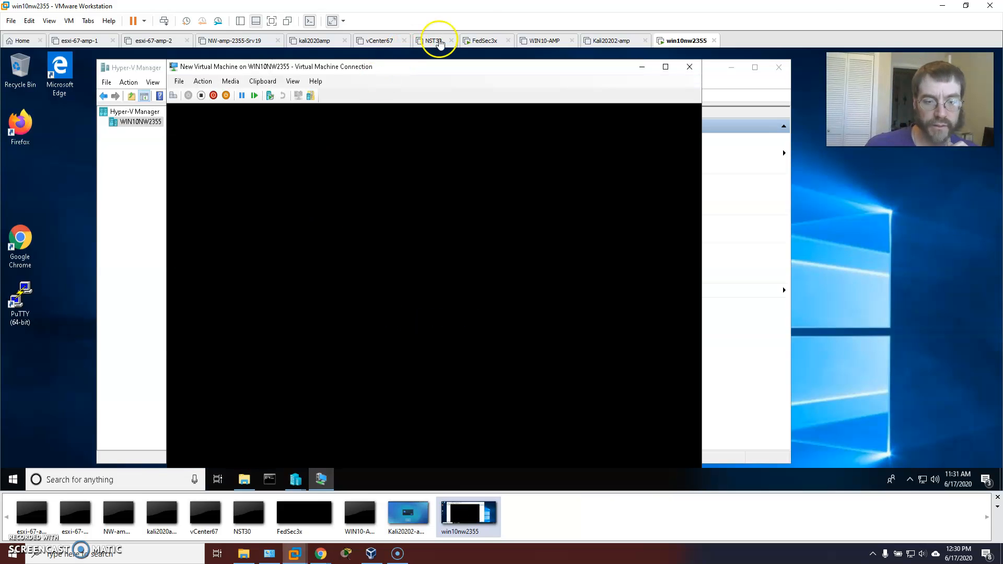
left_click_drag(411, 72, 396, 60)
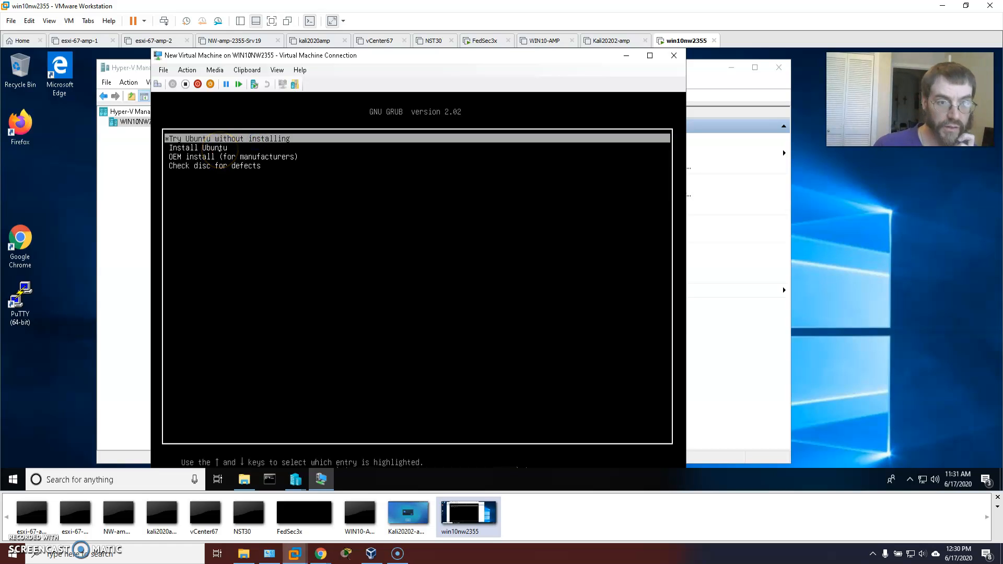
key("Down")
key("Return")
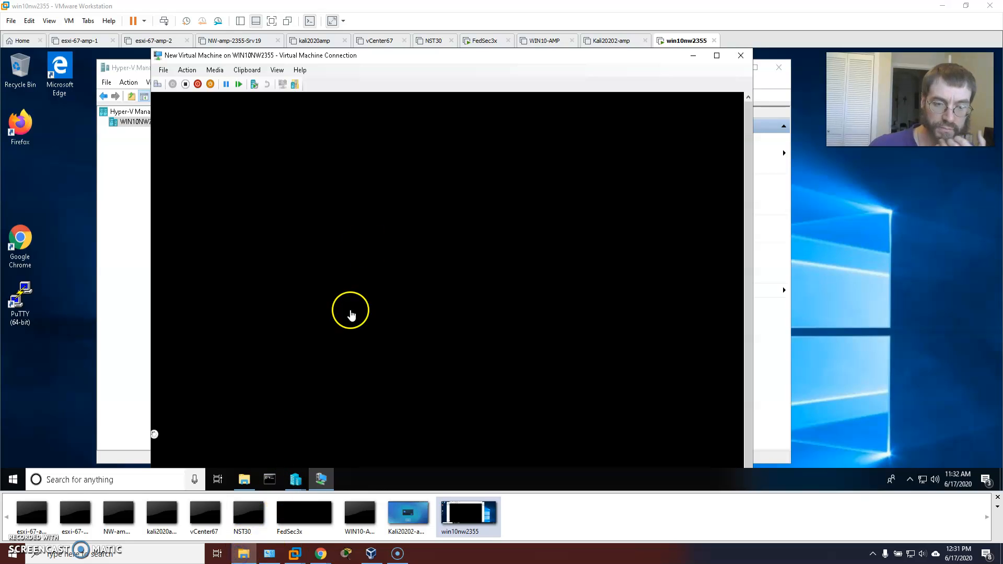
Step: Browse in File Explorer to the folder C:\Users\Public\Public Documents\Hyper-V\Virtual hard disks
left_click(247, 478)
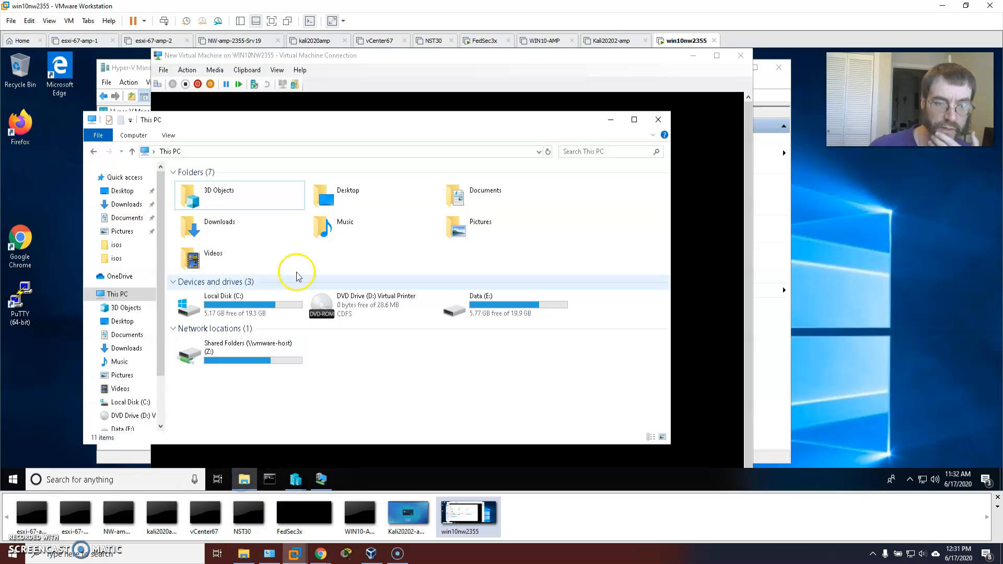
left_click(275, 284)
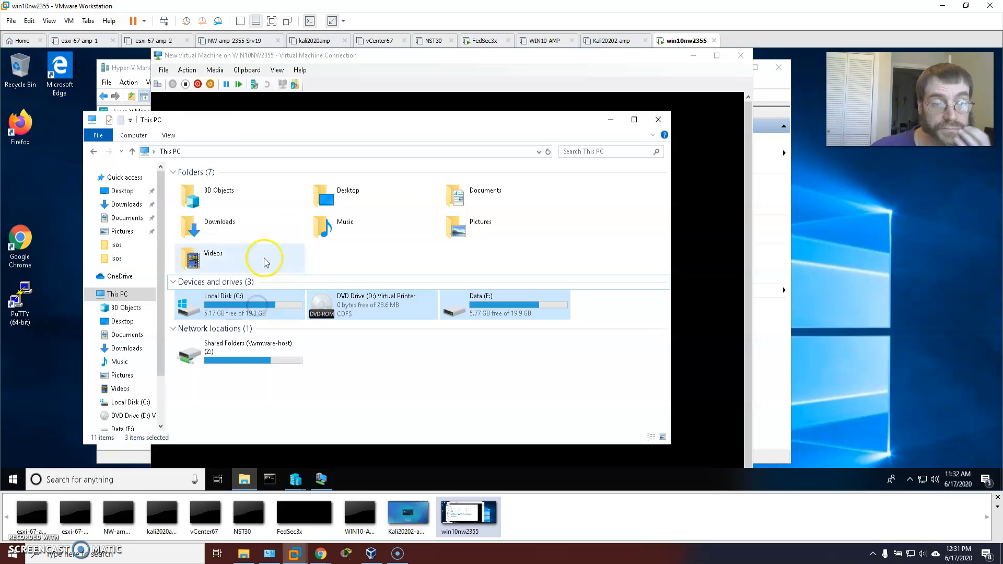
double_click(222, 301)
left_click(194, 221)
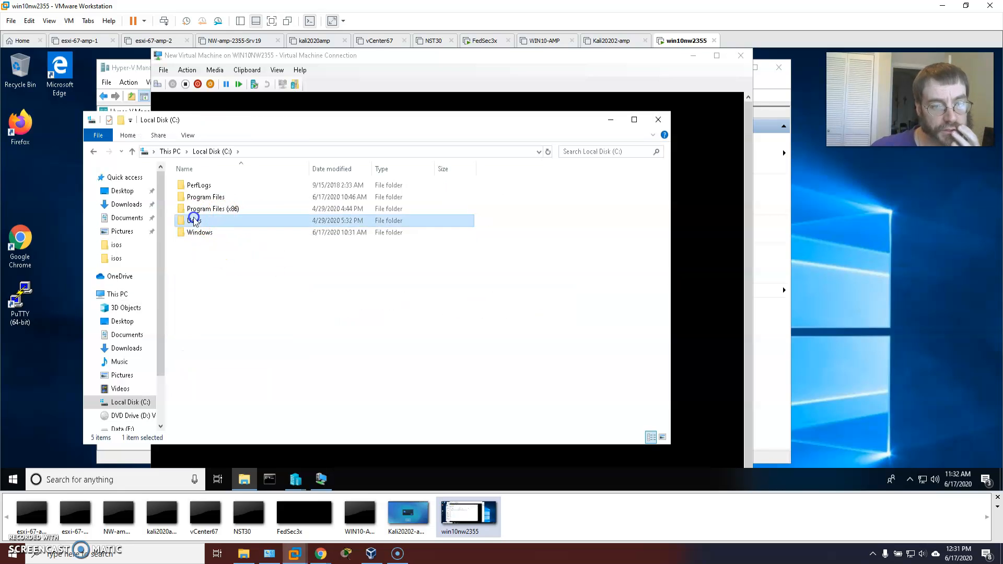
double_click(194, 220)
double_click(198, 209)
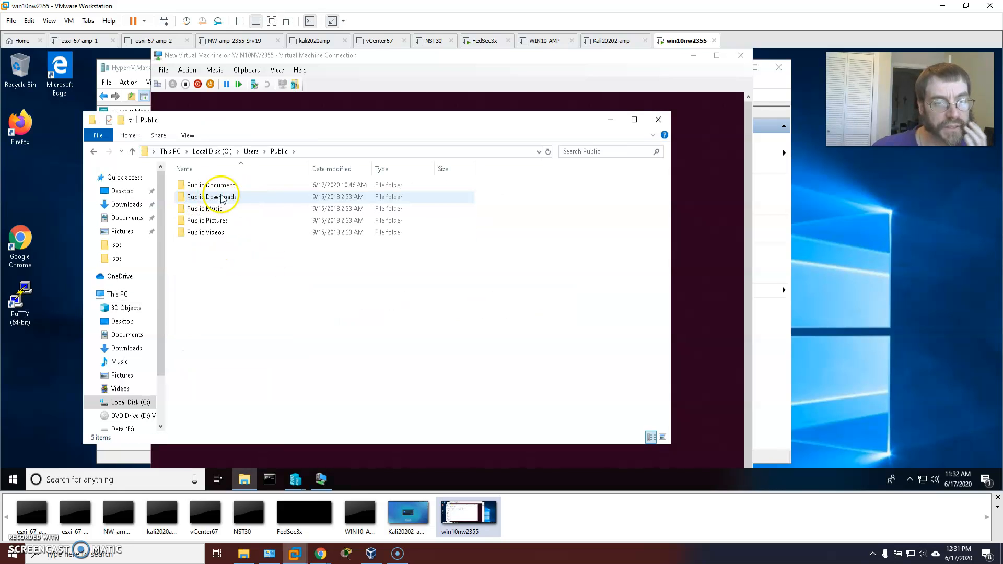
double_click(218, 186)
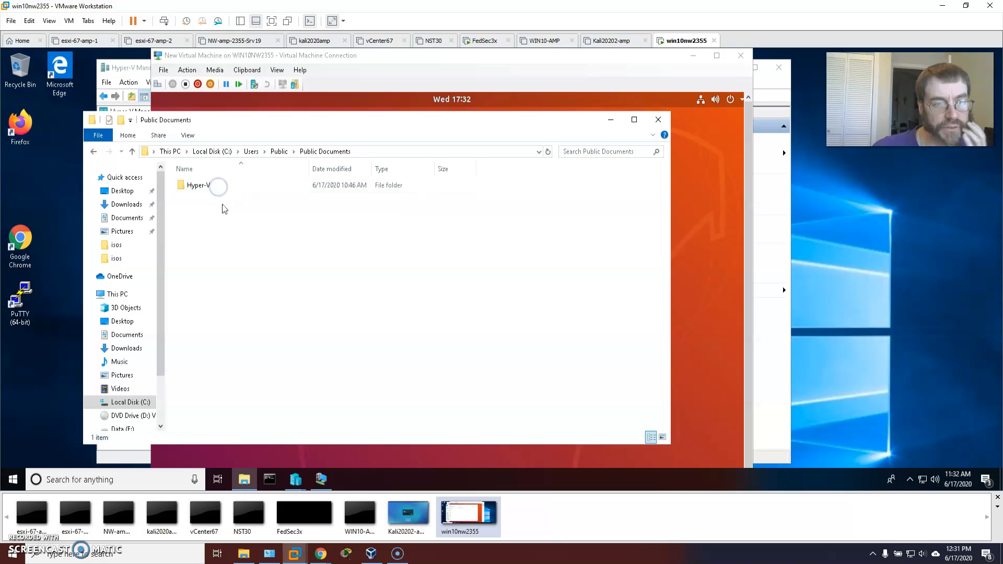
double_click(202, 187)
left_click(515, 278)
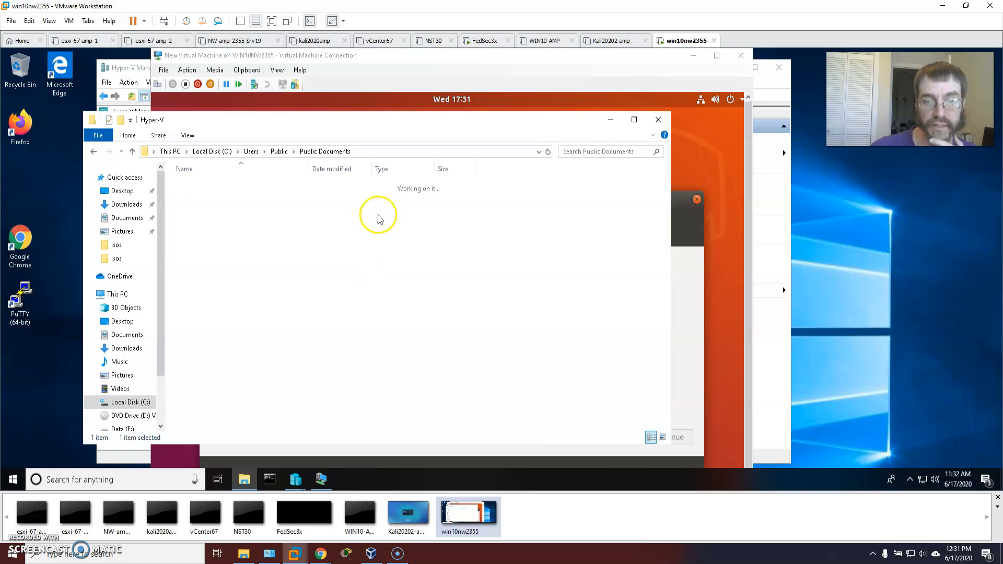
left_click(213, 186)
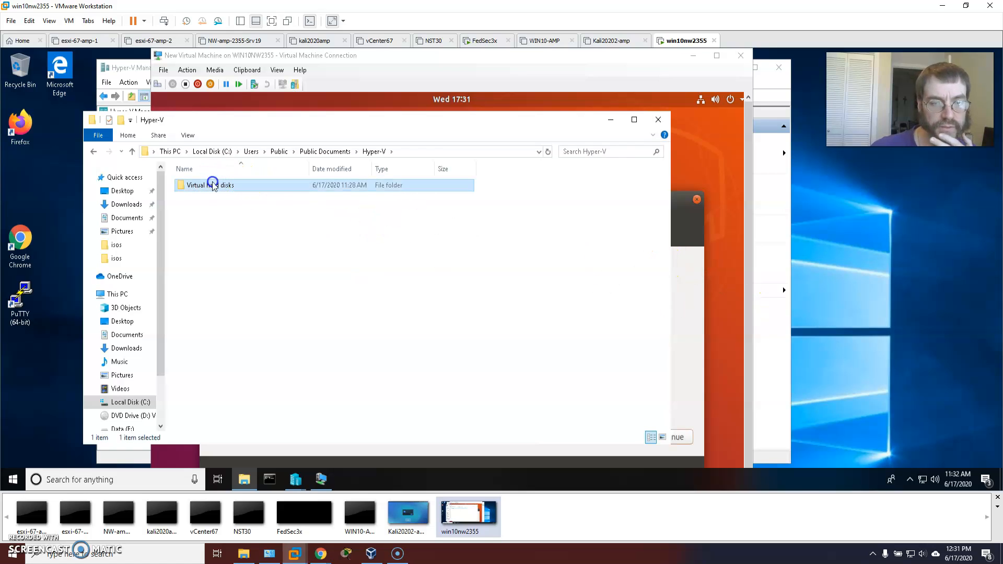
double_click(213, 186)
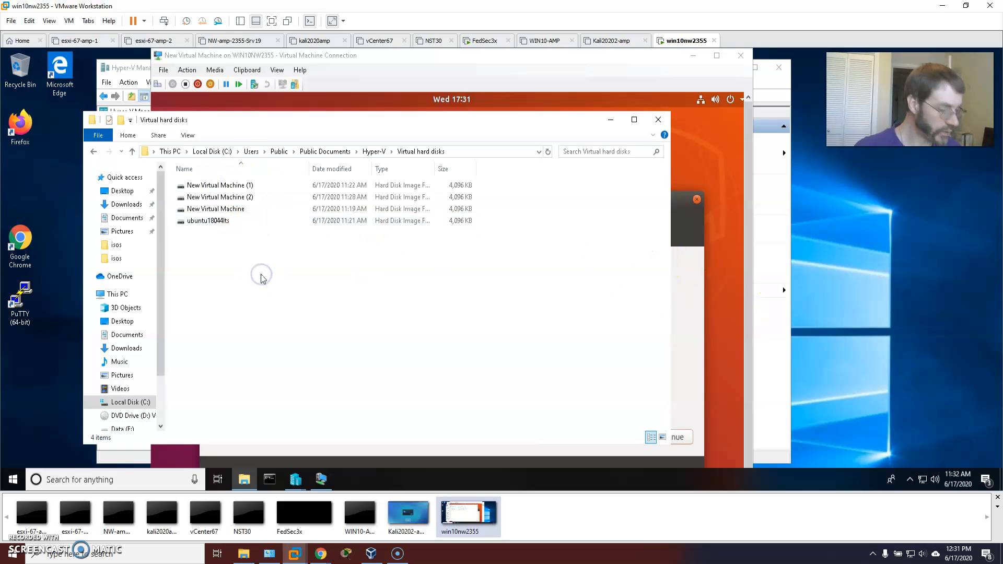
Step: Delete all the virtual disk files in the Virtual hard disks folder
key("ctrl+a")
key("Delete")
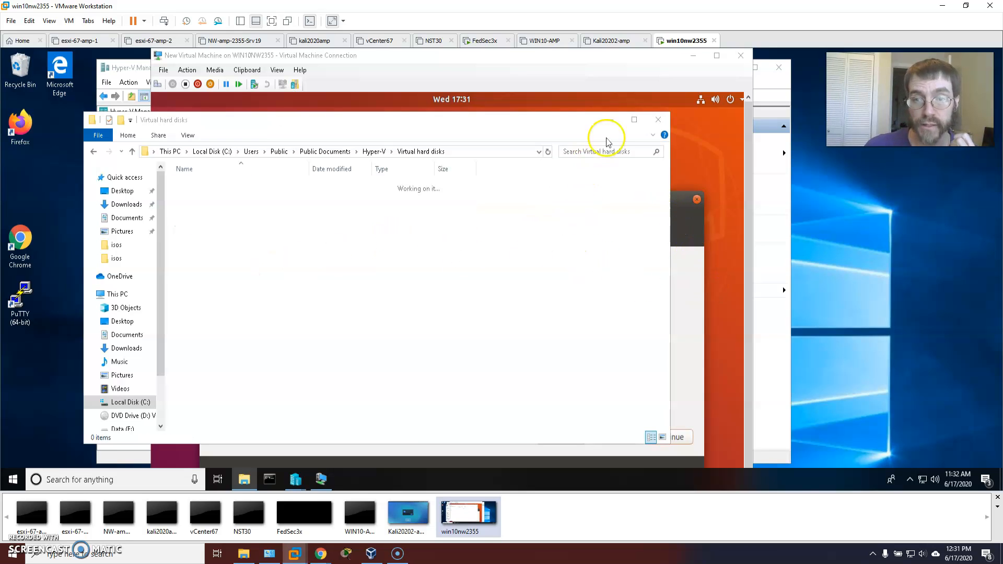
Step: Minimize the file window and move the Ubuntu Install window up within the virtual machine so its whole Welcome page fits
left_click(609, 120)
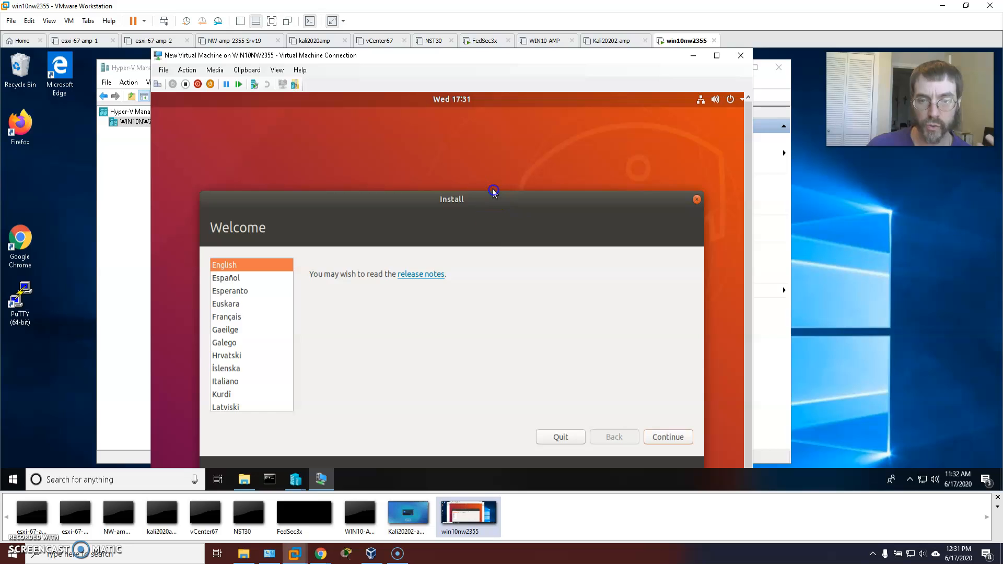
left_click_drag(492, 202, 491, 124)
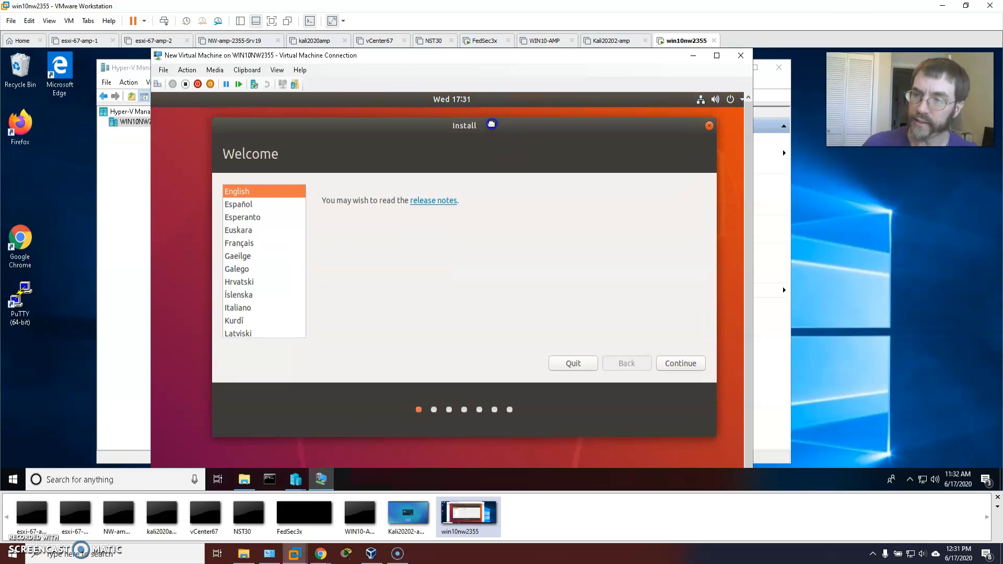